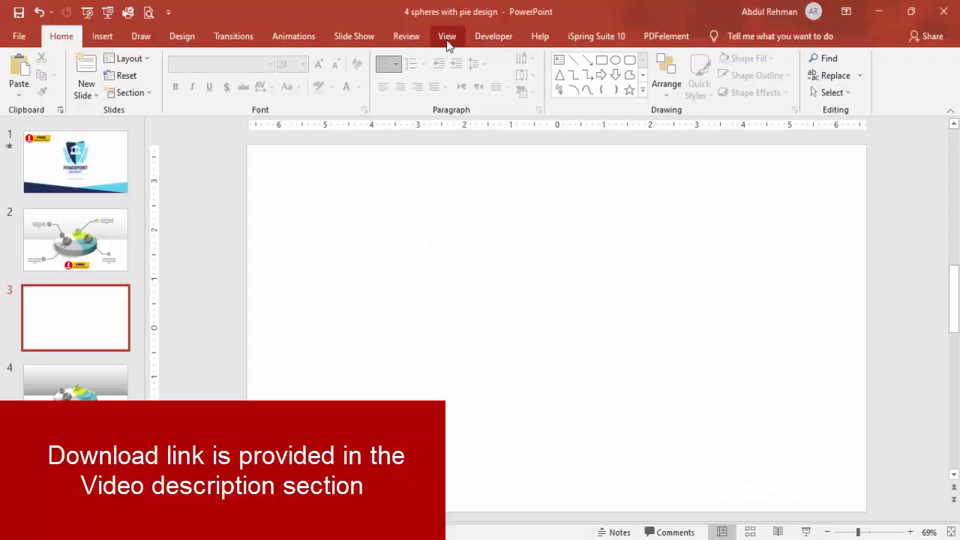
Turn on the slide guides and draw a blue circle on slide 3.
left_click(447, 36)
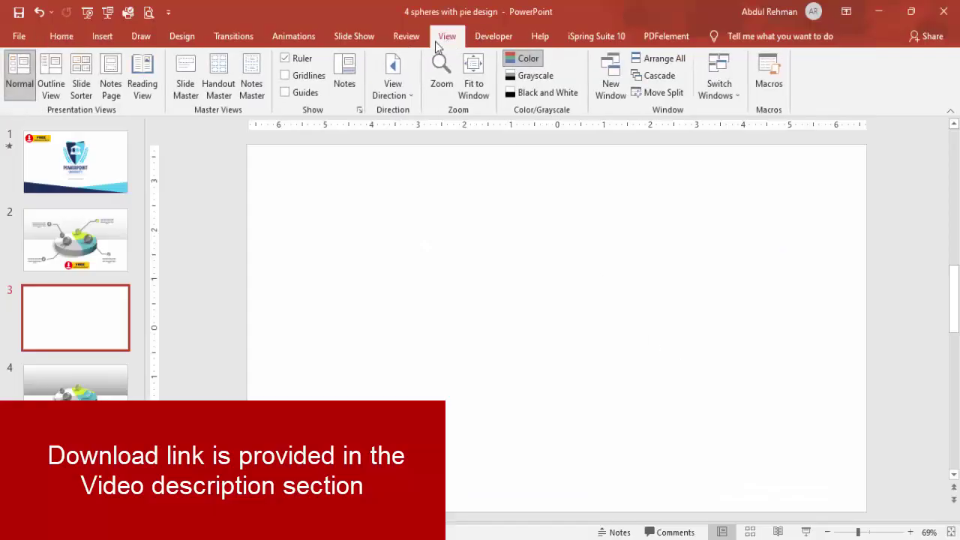
left_click(102, 36)
left_click(228, 90)
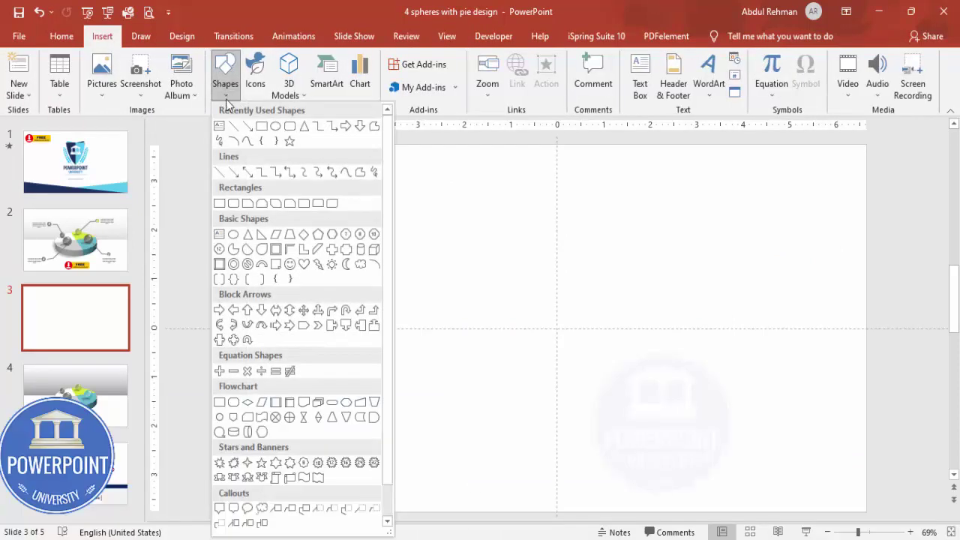
left_click(233, 235)
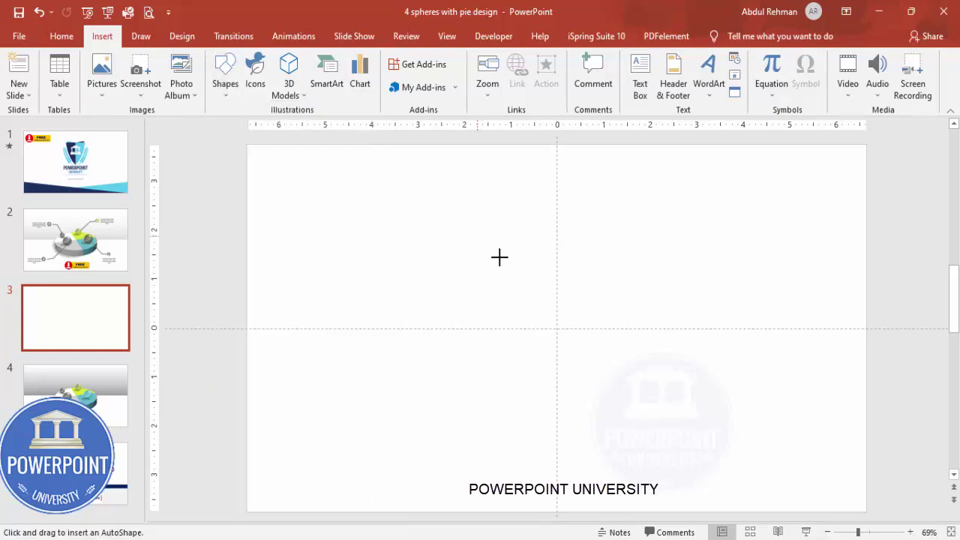
mouse_move(478, 235)
left_mouse_down()
mouse_move(710, 465)
mouse_move(723, 495)
left_mouse_up()
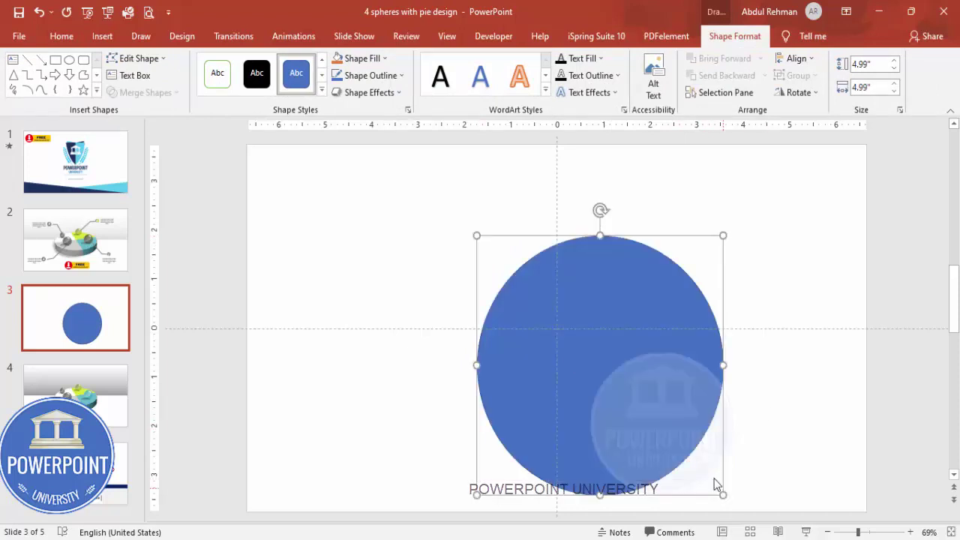
Remove the circle's outline and centre it horizontally and vertically on the slide.
left_click(358, 77)
left_click(379, 234)
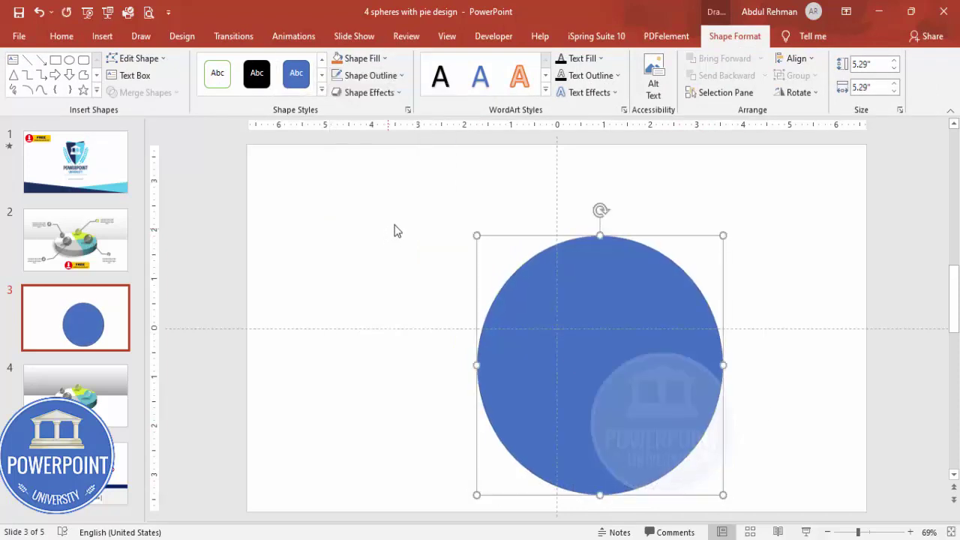
left_click(793, 58)
left_click(819, 95)
left_click(798, 59)
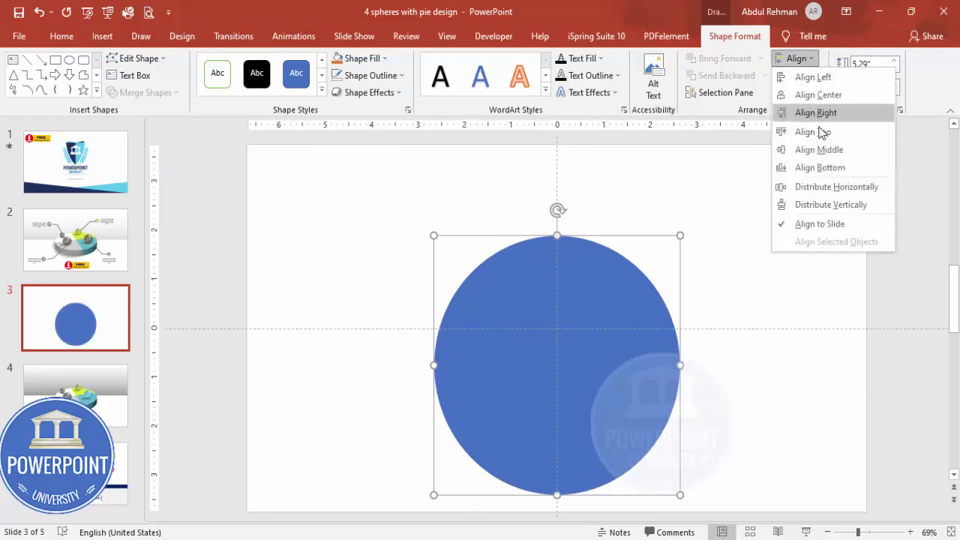
left_click(824, 150)
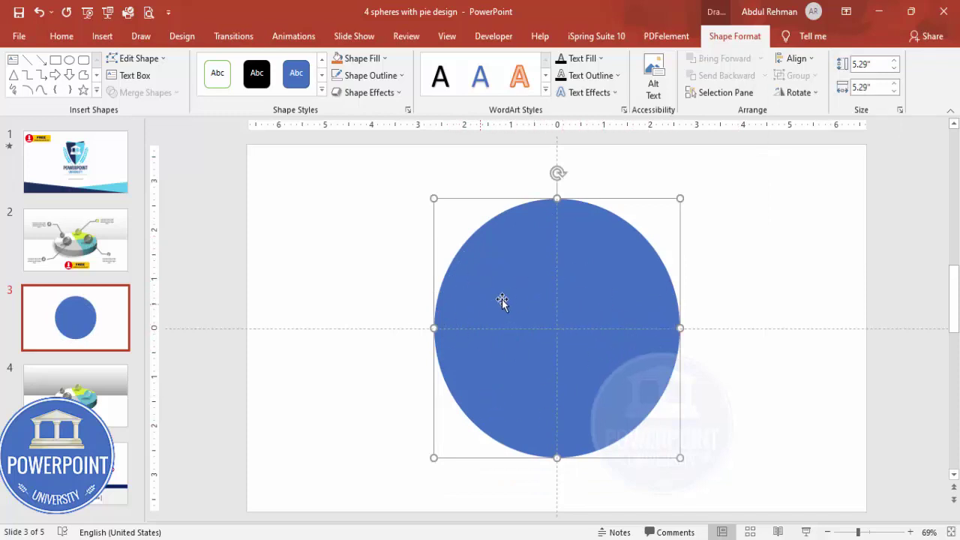
left_click(367, 251)
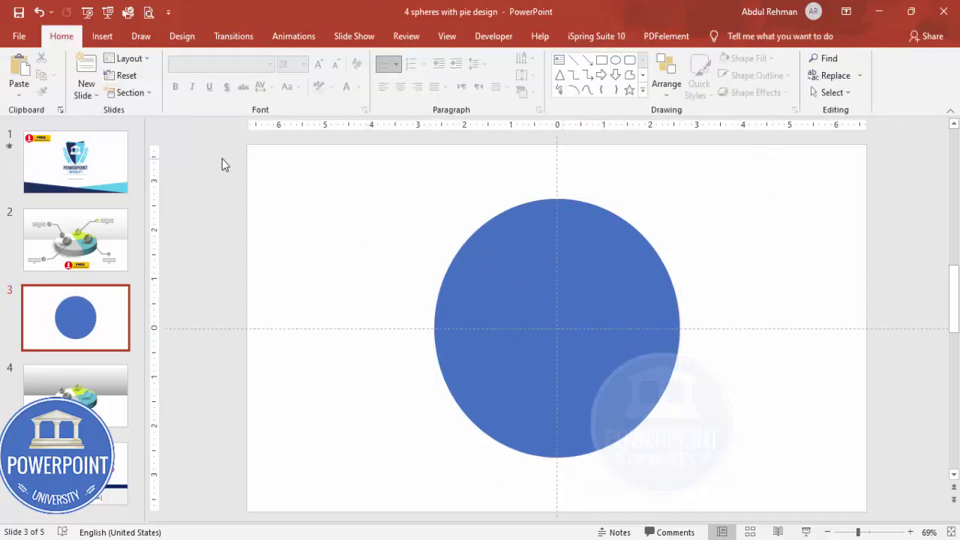
left_click(120, 59)
left_click(102, 36)
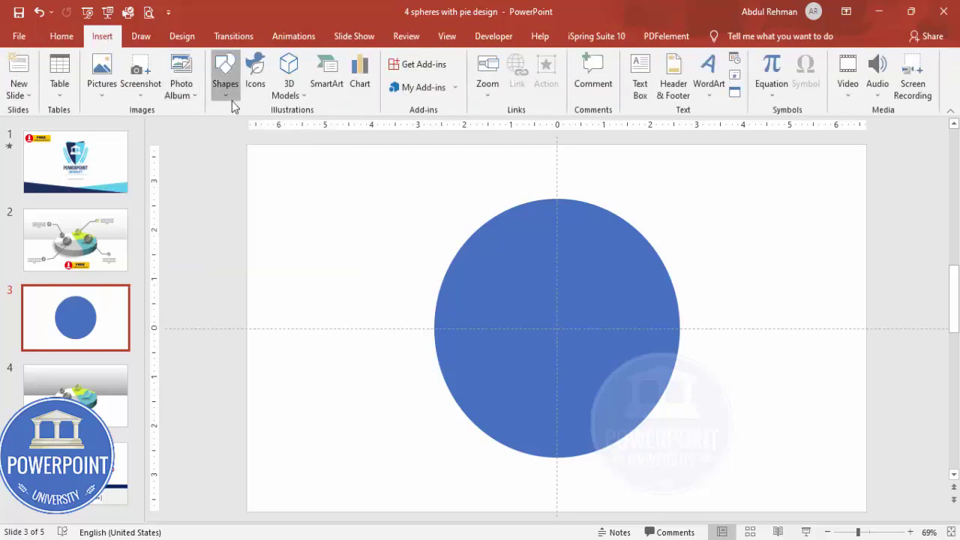
Draw a rectangle over the circle's upper-left quarter and intersect both into a 2.64" quarter-circle wedge.
left_click(223, 96)
left_click(219, 203)
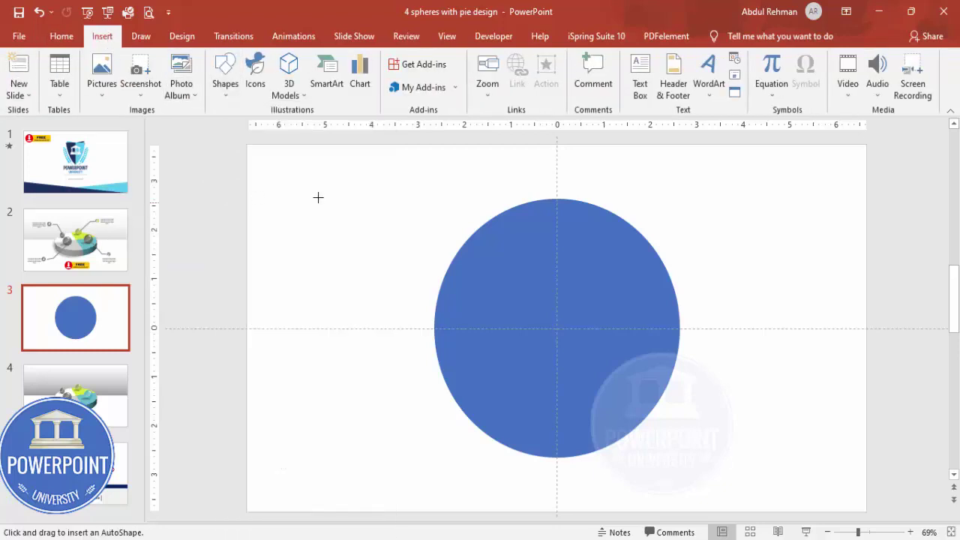
left_click_drag(360, 169, 556, 328)
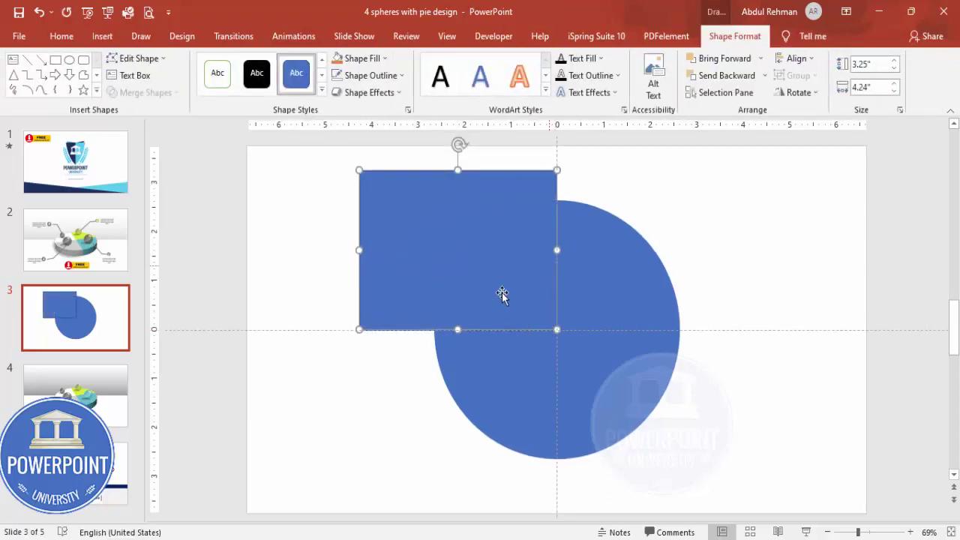
left_click(620, 263, "shift")
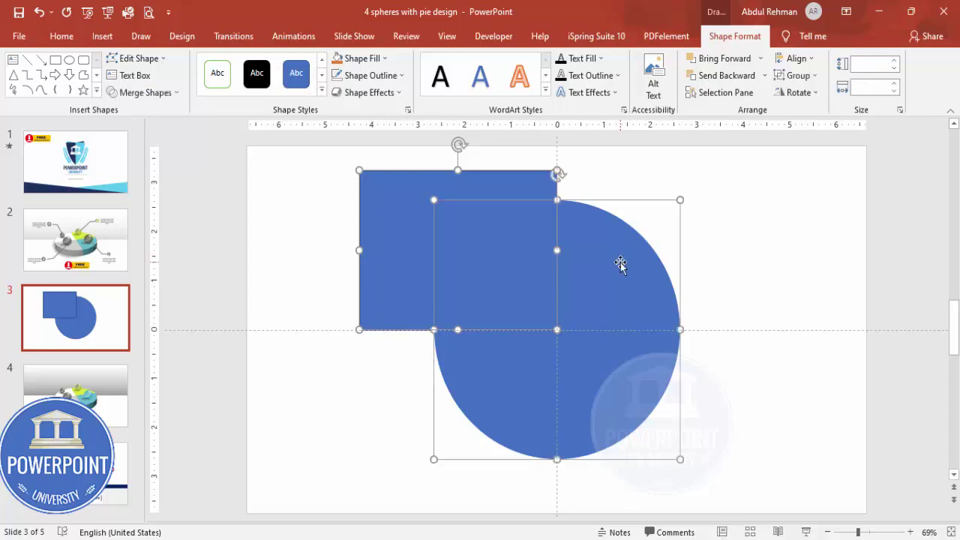
left_click(145, 92)
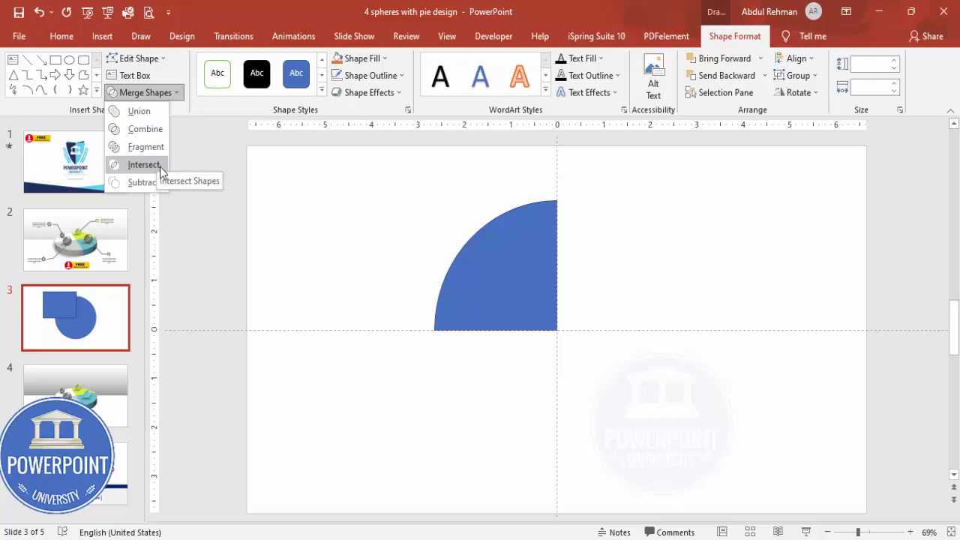
left_click(160, 168)
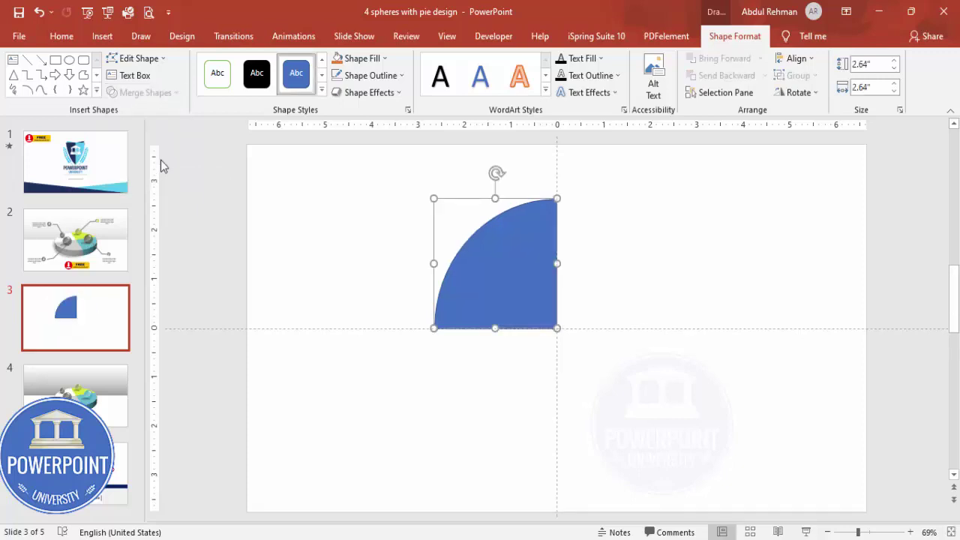
Remove the wedge's outline, then duplicate and flip it horizontally to form a semicircle.
left_click(370, 75)
left_click(363, 236)
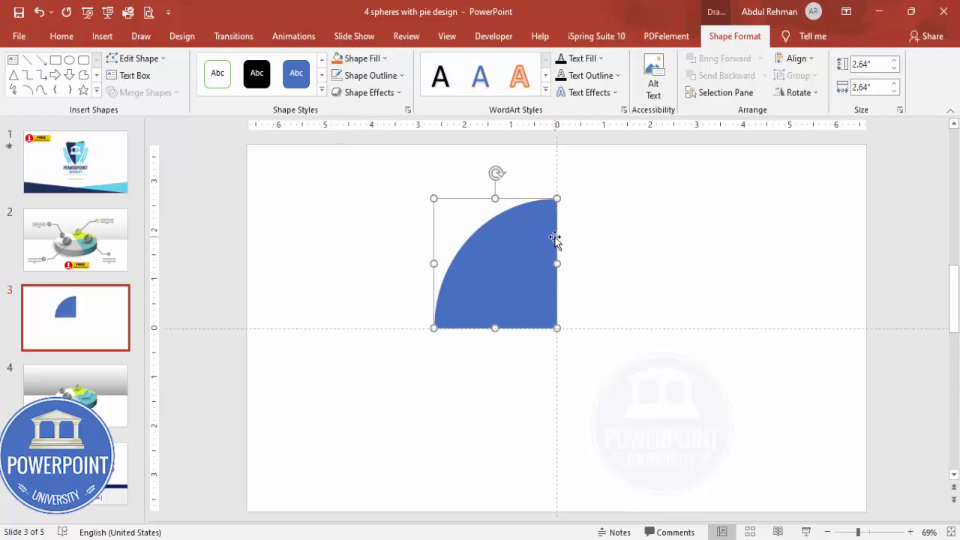
key("ctrl+d")
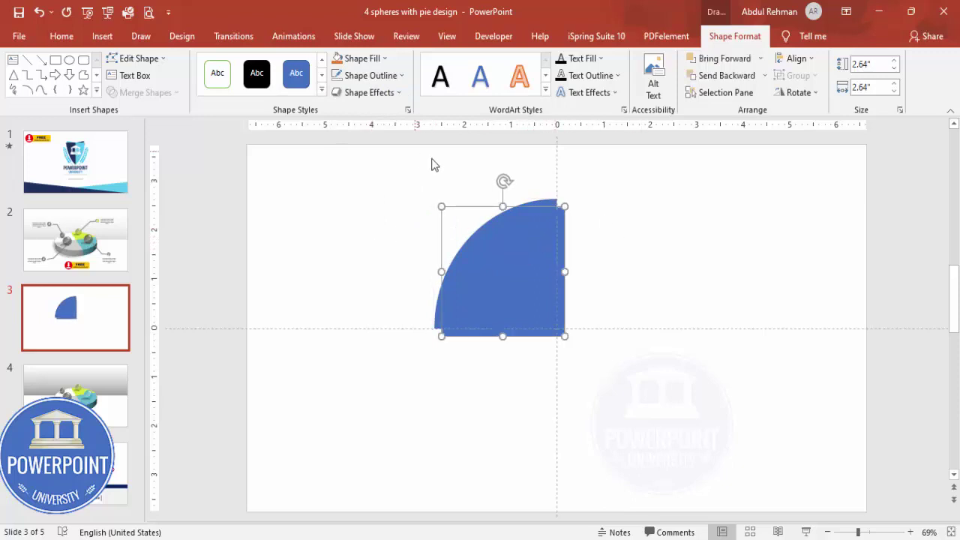
left_click(792, 94)
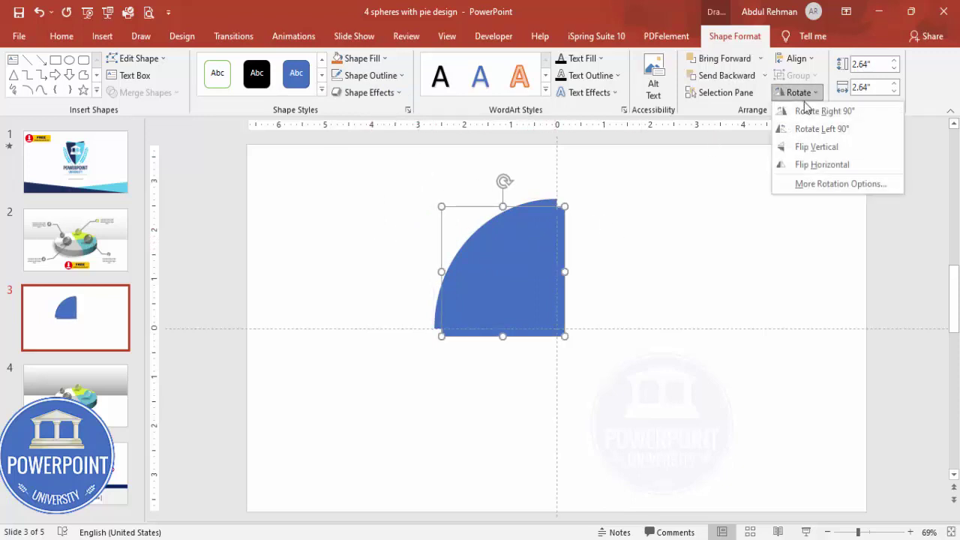
left_click(837, 164)
left_click_drag(442, 284, 572, 276)
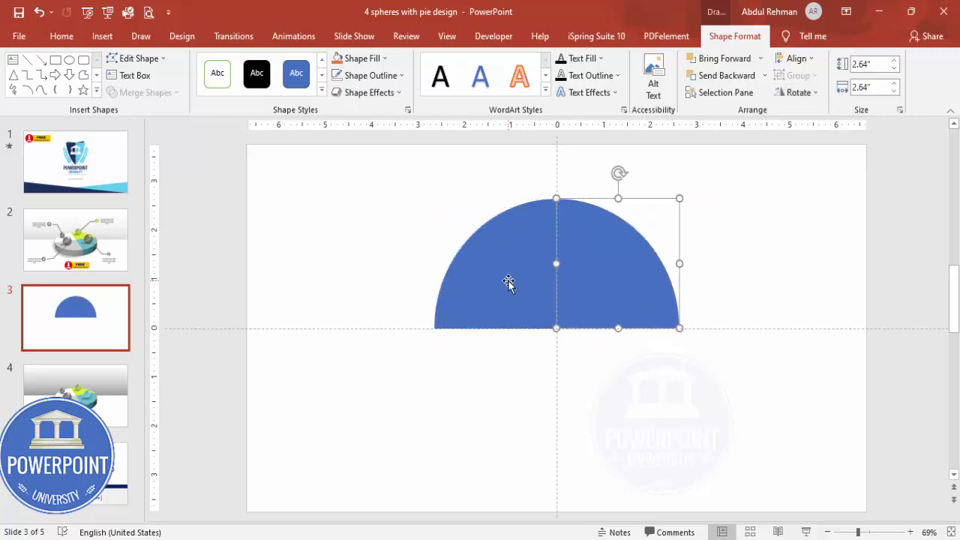
Copy the semicircle below the original and flip both lower quarters vertically.
left_click(525, 281, "shift")
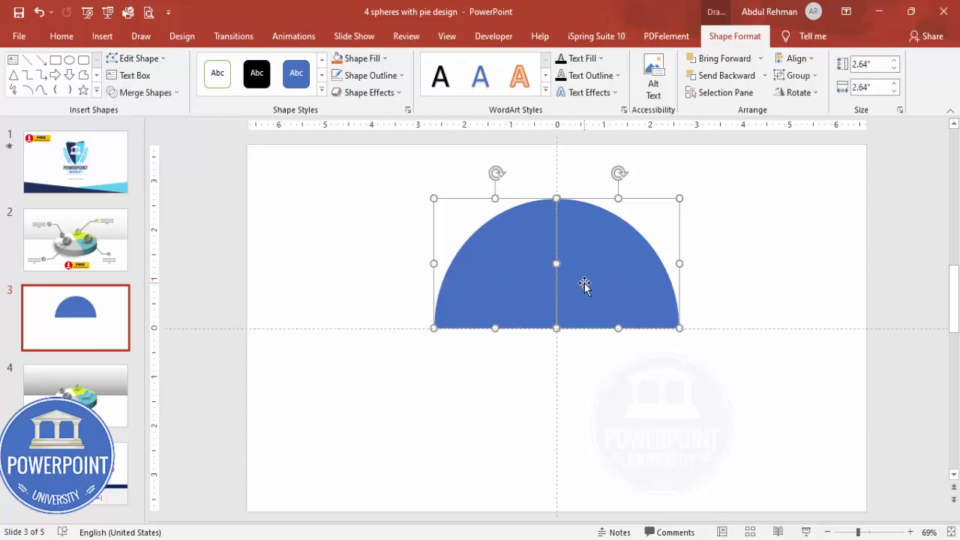
left_click_drag(570, 278, 589, 412)
left_click(727, 355)
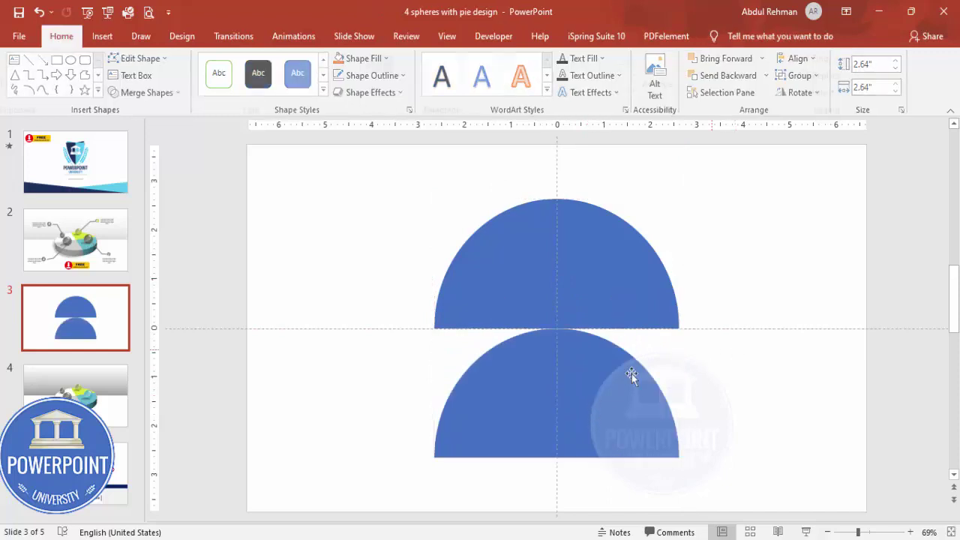
left_click(631, 374)
left_click(797, 93)
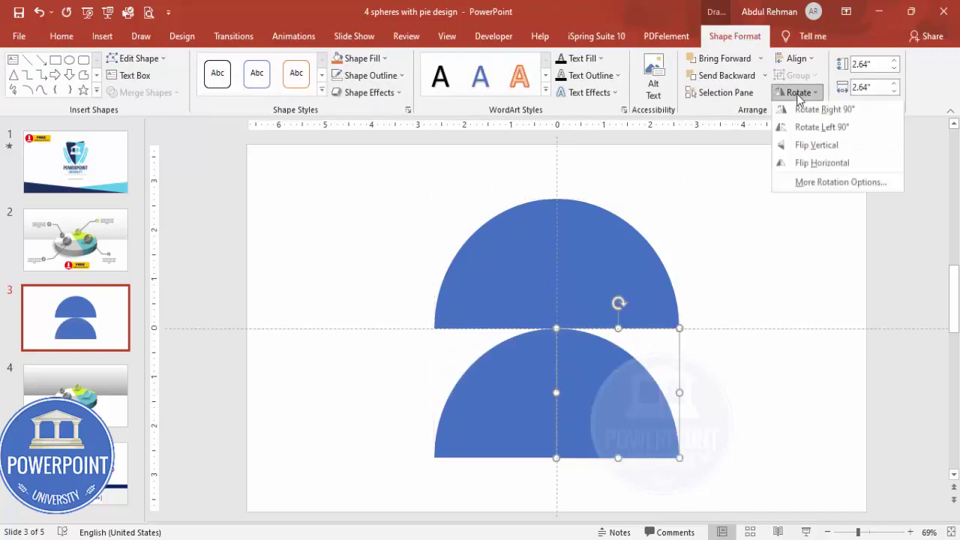
left_click(841, 149)
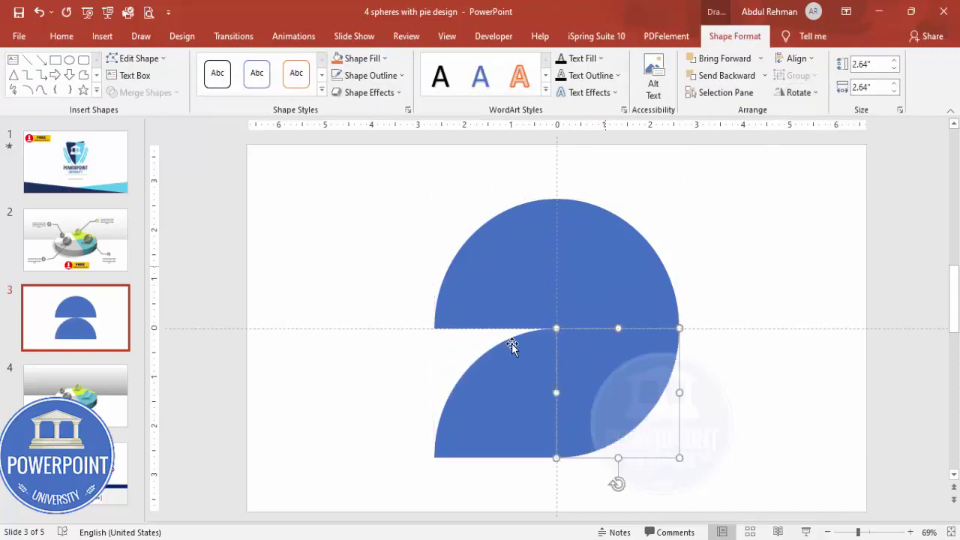
left_click(505, 365)
left_click(800, 95)
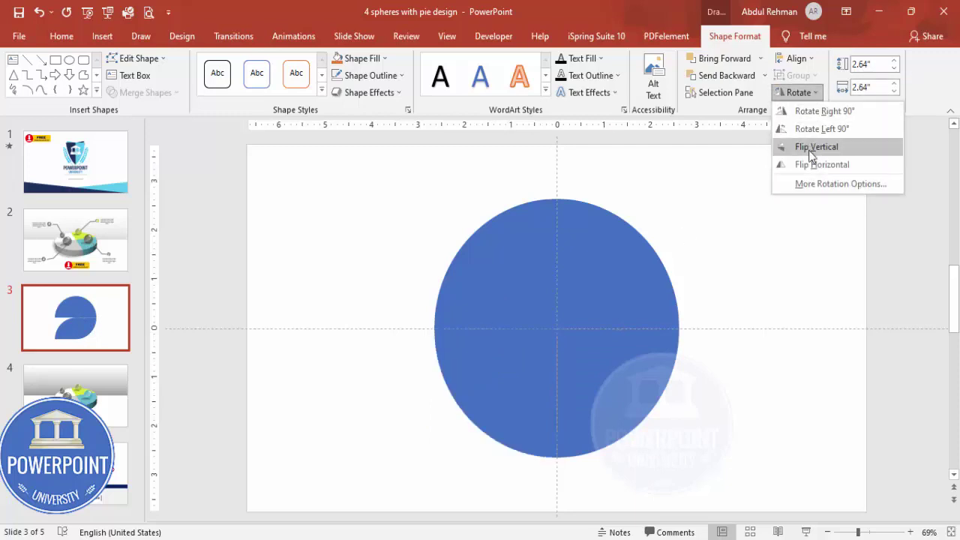
left_click(812, 150)
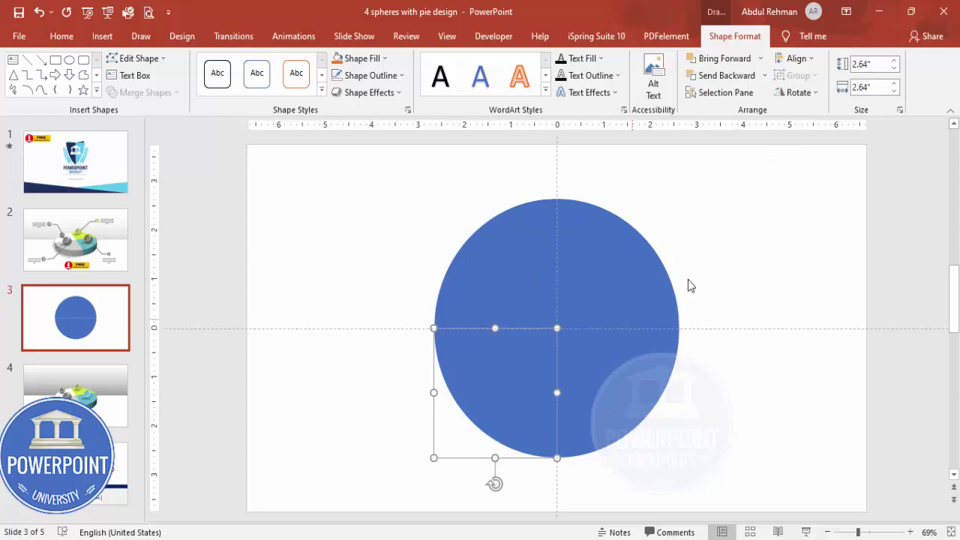
Test pulling the four quarters apart, then undo to restore the full circle.
left_click(705, 269)
left_click(532, 274)
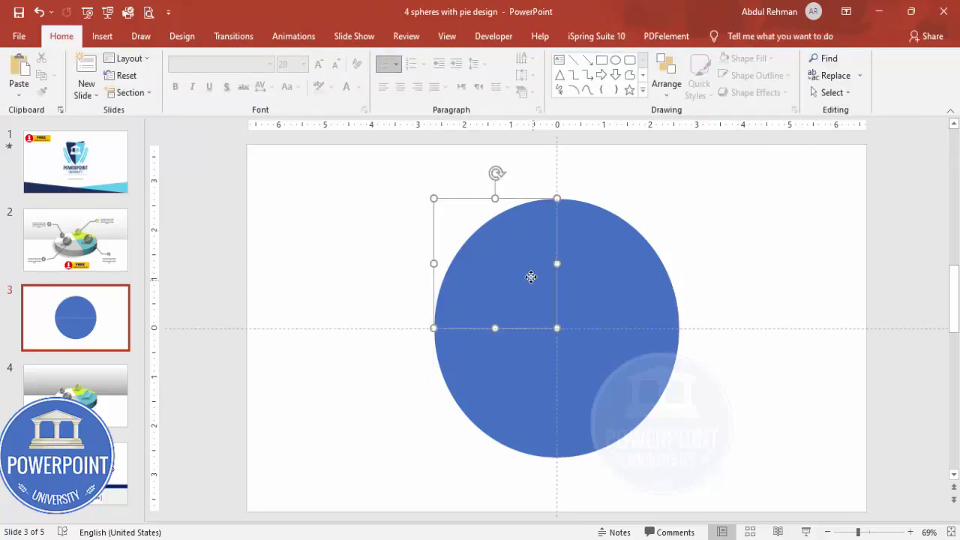
left_click_drag(532, 274, 515, 253)
left_click_drag(572, 296, 619, 274)
left_click_drag(623, 398, 643, 408)
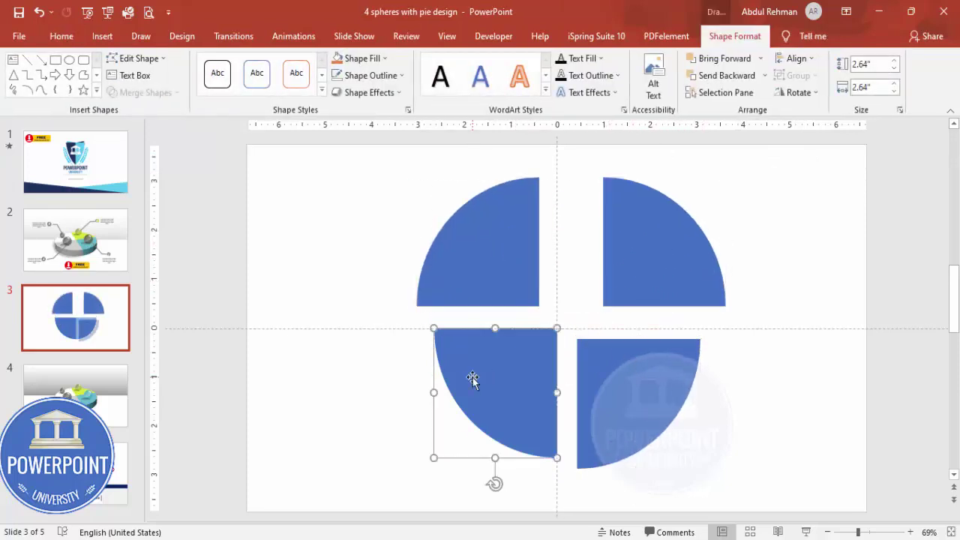
left_click_drag(472, 380, 463, 381)
key("ctrl+z")
key("ctrl+z")
key("ctrl+z")
key("ctrl+z")
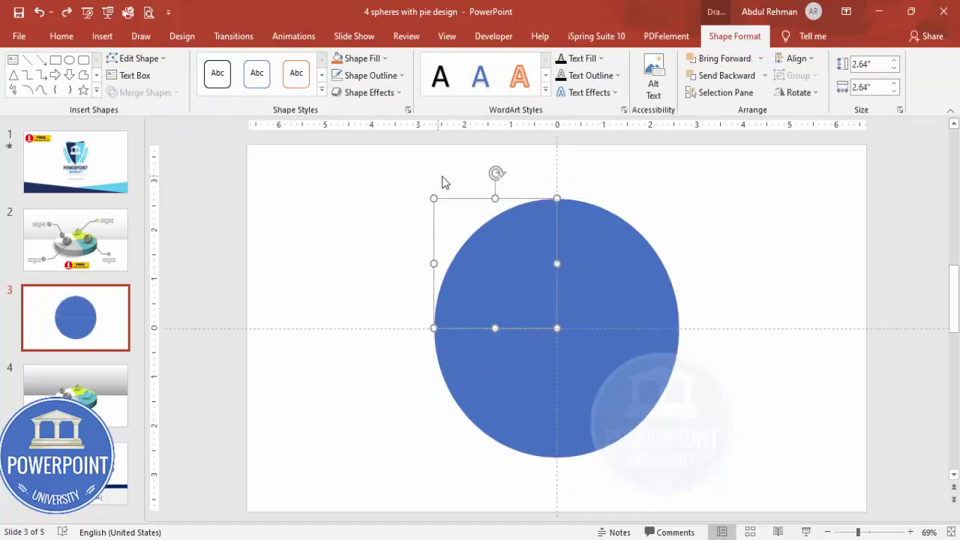
Colour the top-left quarter olive green and the top-right quarter light blue.
left_click(369, 59)
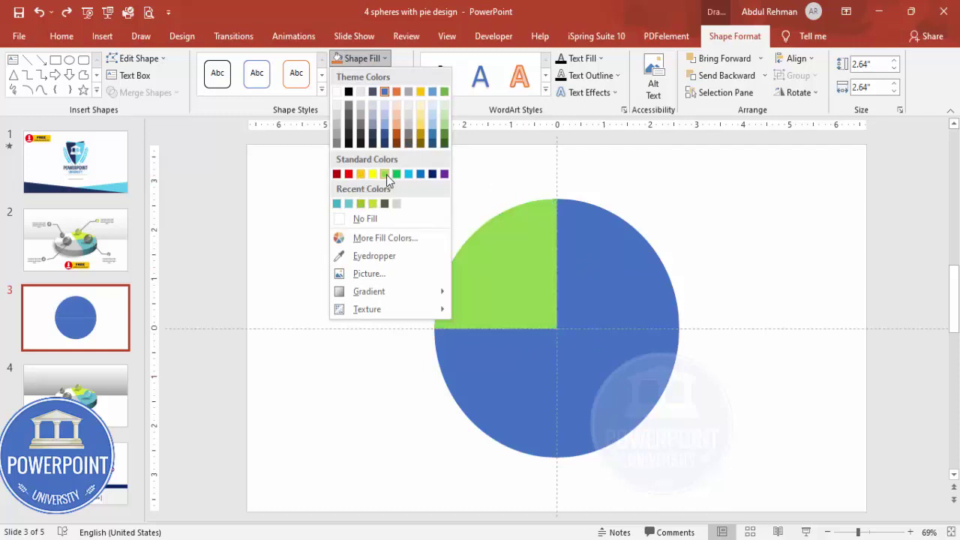
left_click(360, 204)
left_click(648, 303)
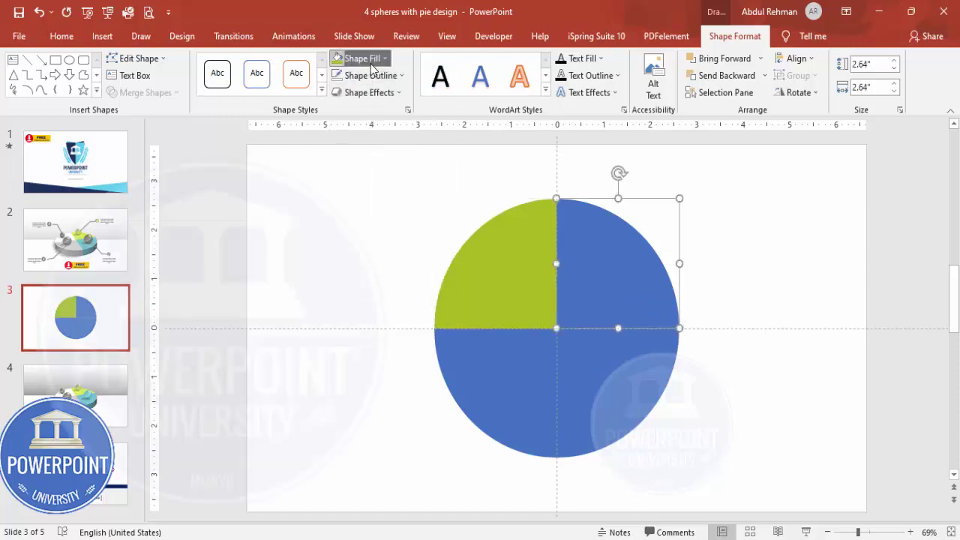
left_click(384, 58)
left_click(409, 174)
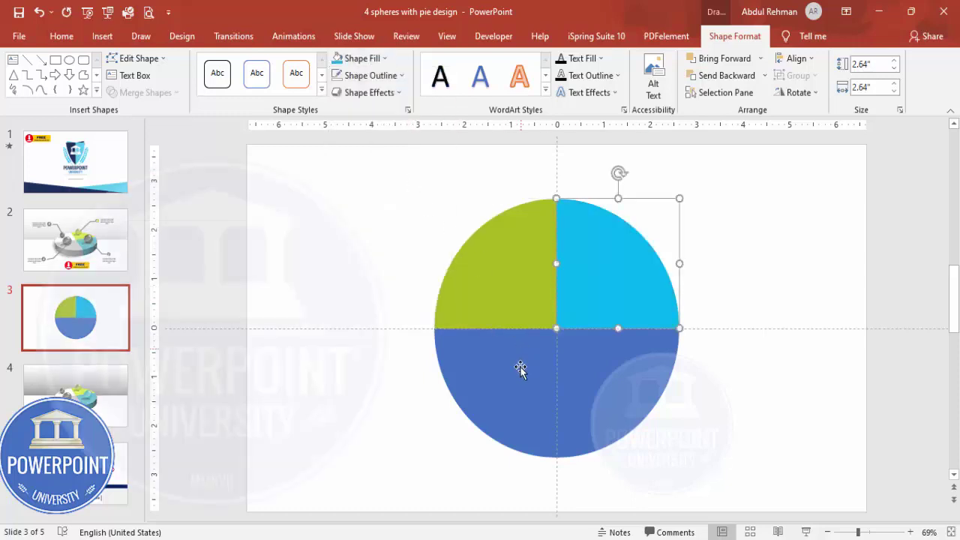
Fill the bottom-right quarter purple and the bottom-left quarter standard yellow.
left_click(597, 371)
left_click(361, 58)
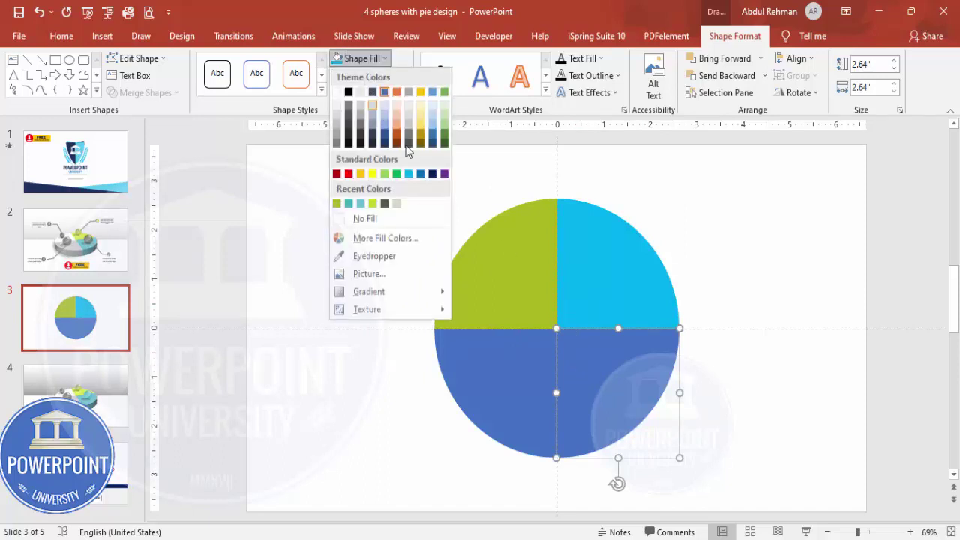
left_click(447, 175)
left_click(513, 364)
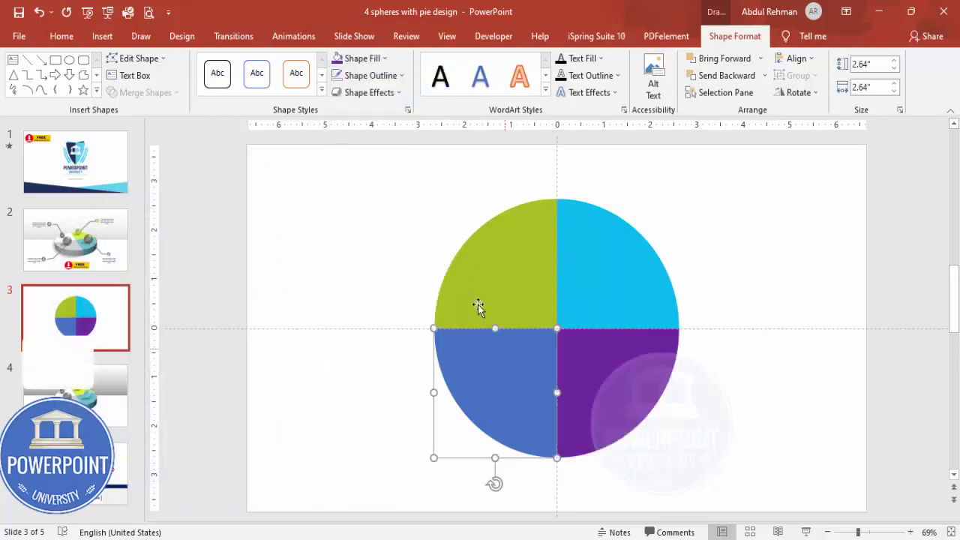
left_click(360, 59)
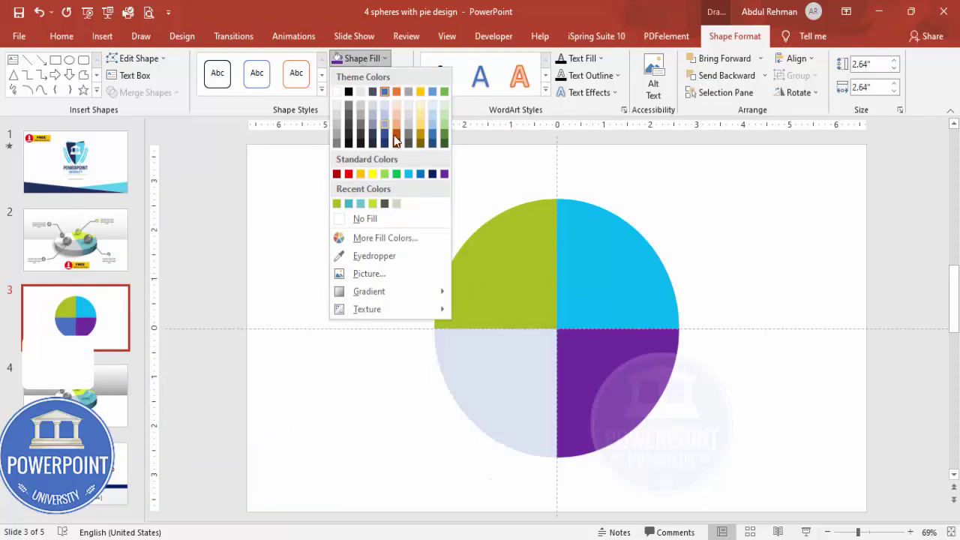
left_click(399, 240)
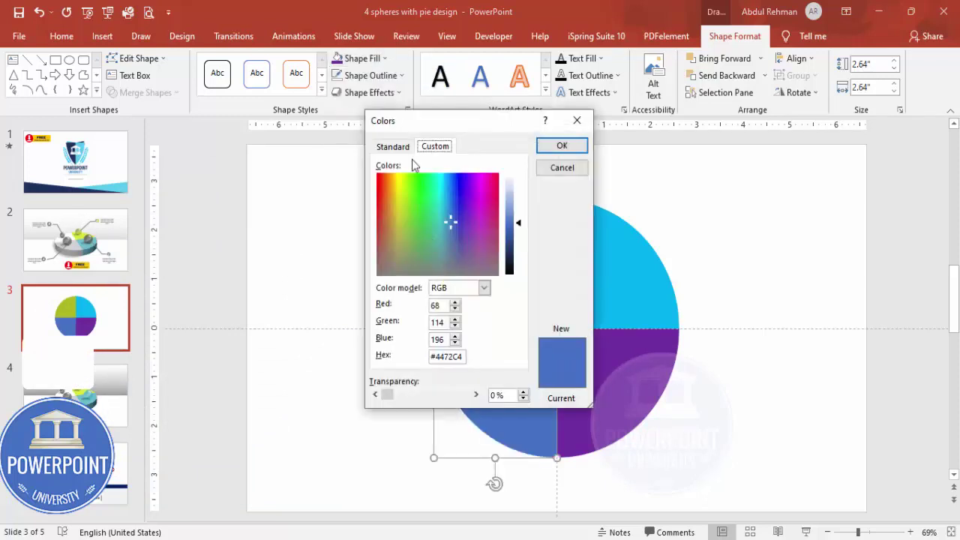
left_click(403, 147)
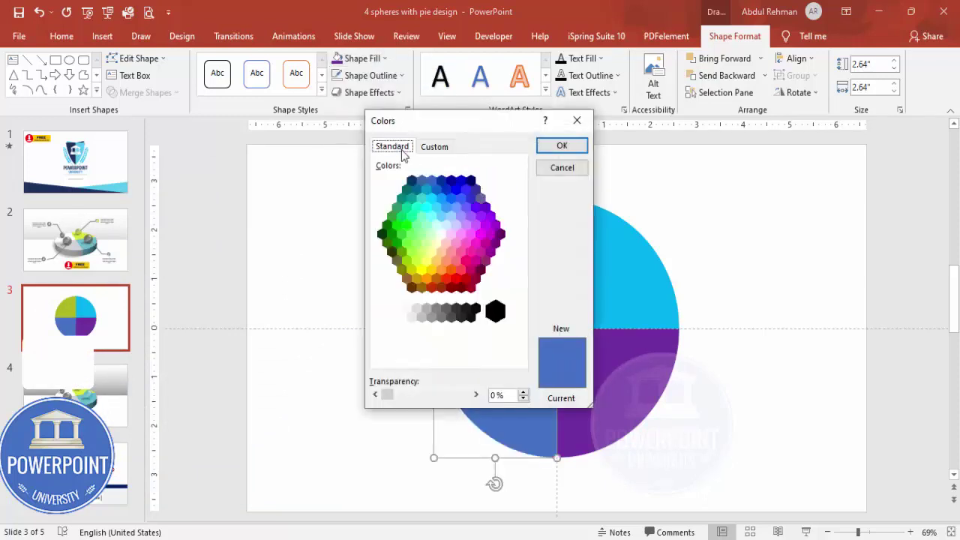
left_click(421, 270)
left_click(561, 145)
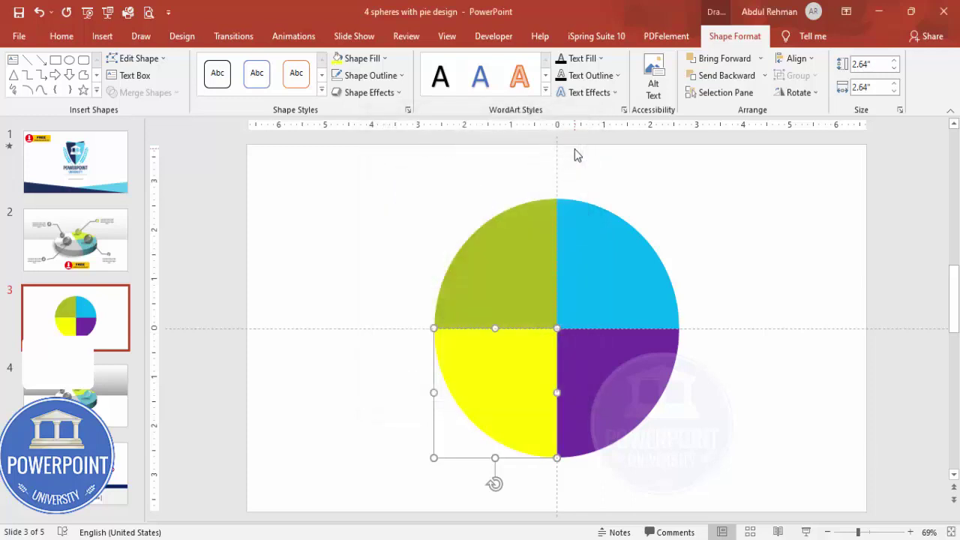
left_click(692, 213)
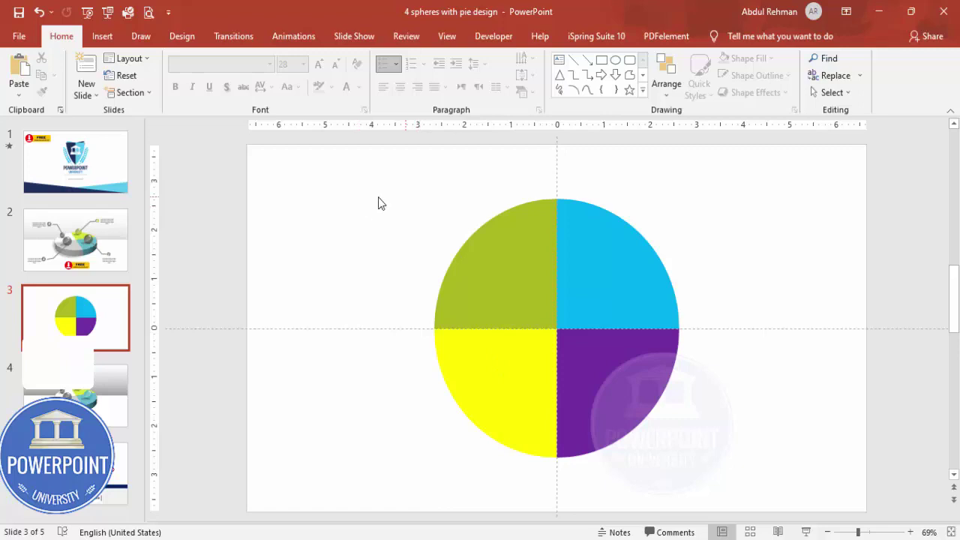
Select all four pie quarters with Ctrl+A and group them with Ctrl+G.
left_click_drag(342, 185, 790, 509)
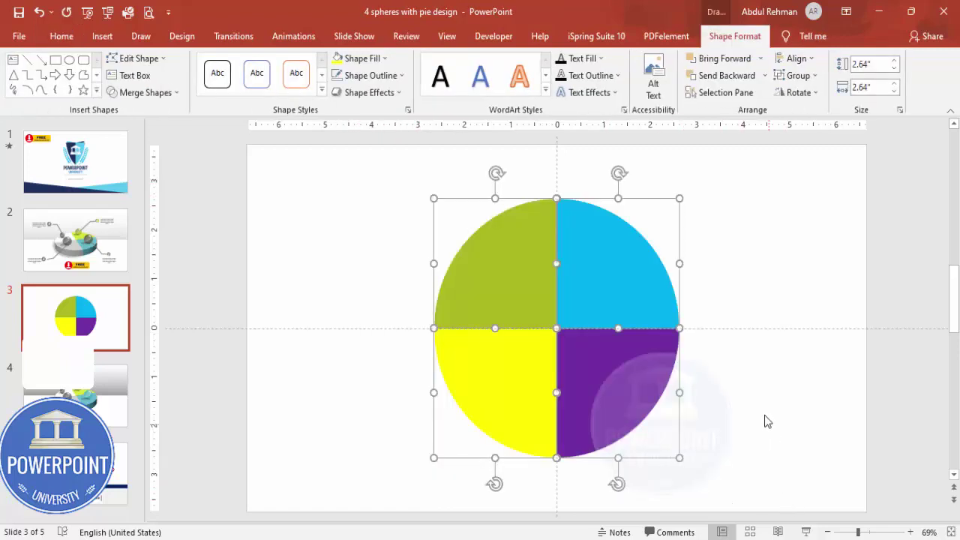
left_click(764, 413)
key("ctrl+a")
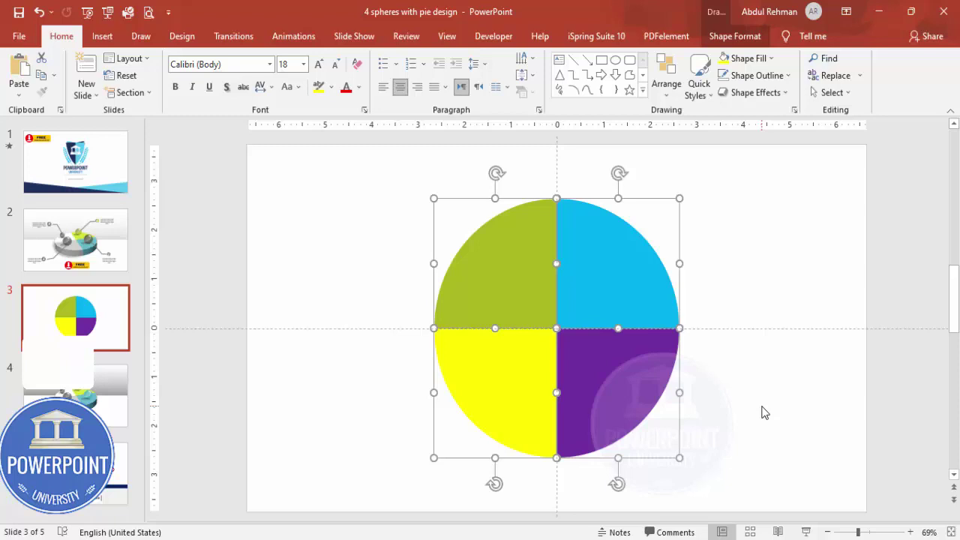
key("ctrl+g")
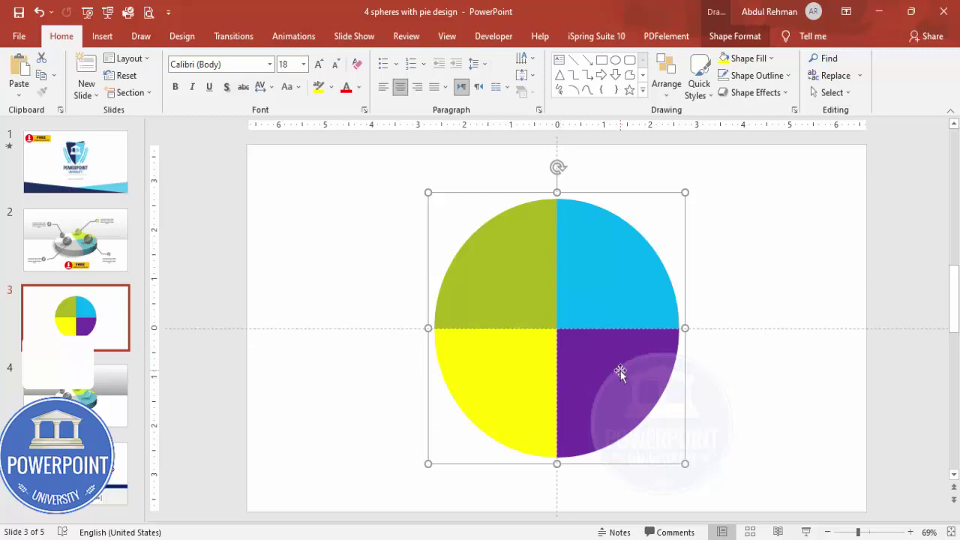
right_click(79, 325)
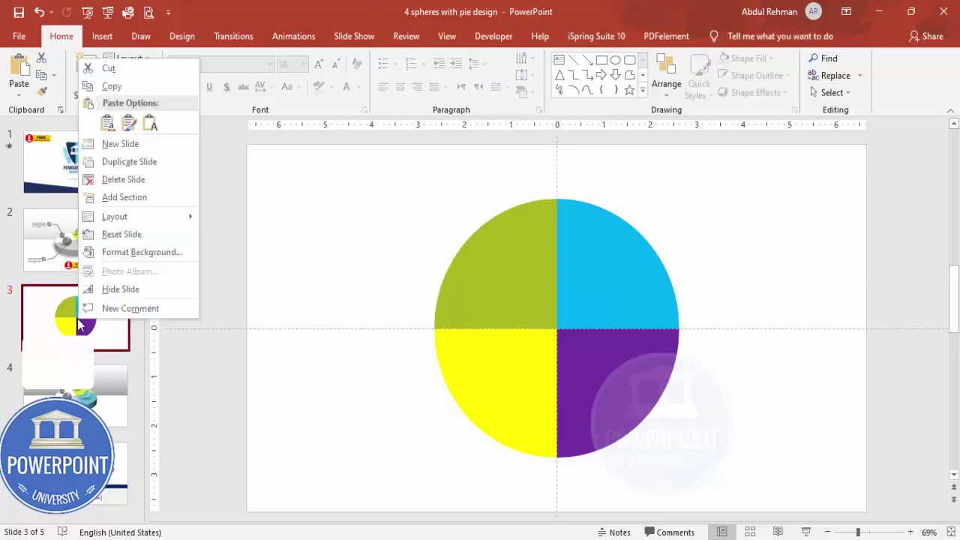
Duplicate slide 3, then return to it and select the grouped pie.
left_click(129, 161)
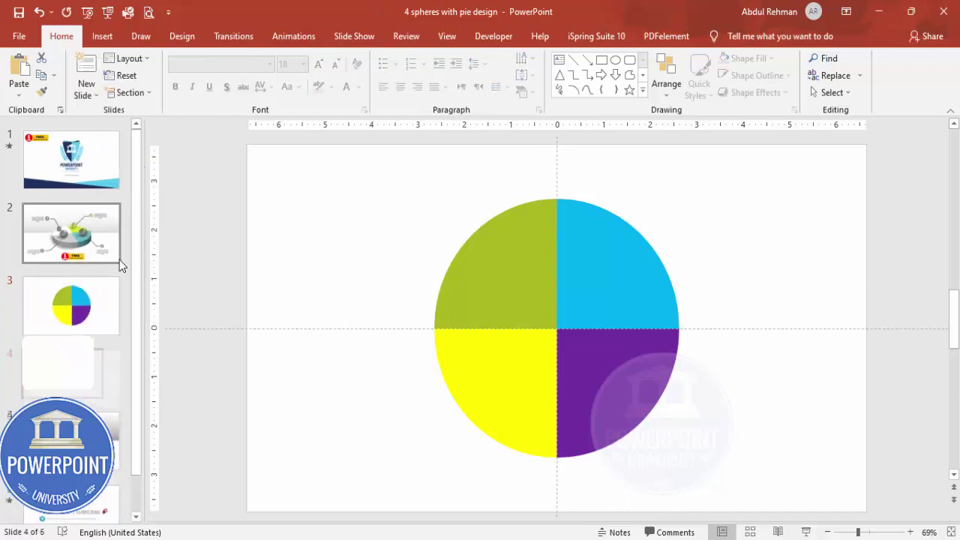
left_click(84, 296)
left_click(540, 260)
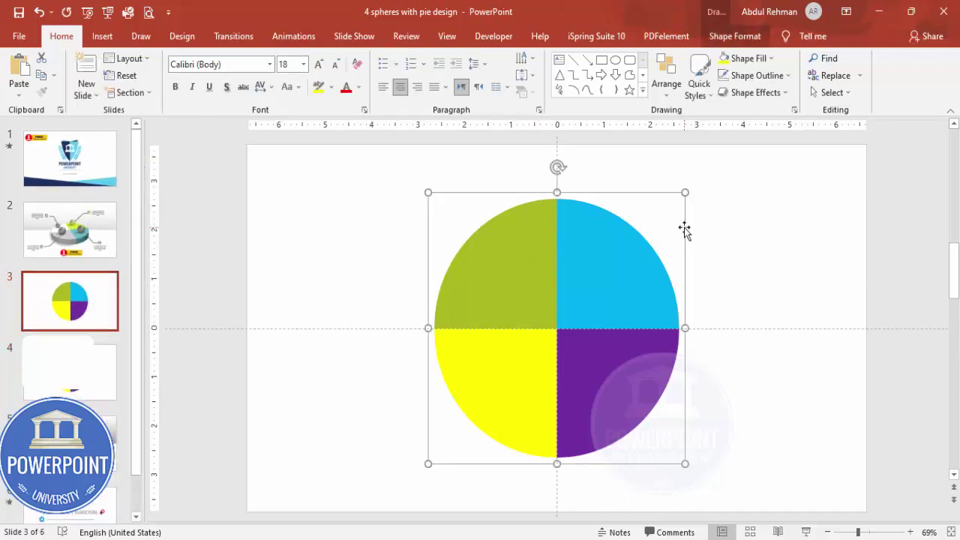
Apply the Perspective: Relaxed Moderately 3-D rotation preset to the pie.
right_click(684, 231)
left_click(758, 439)
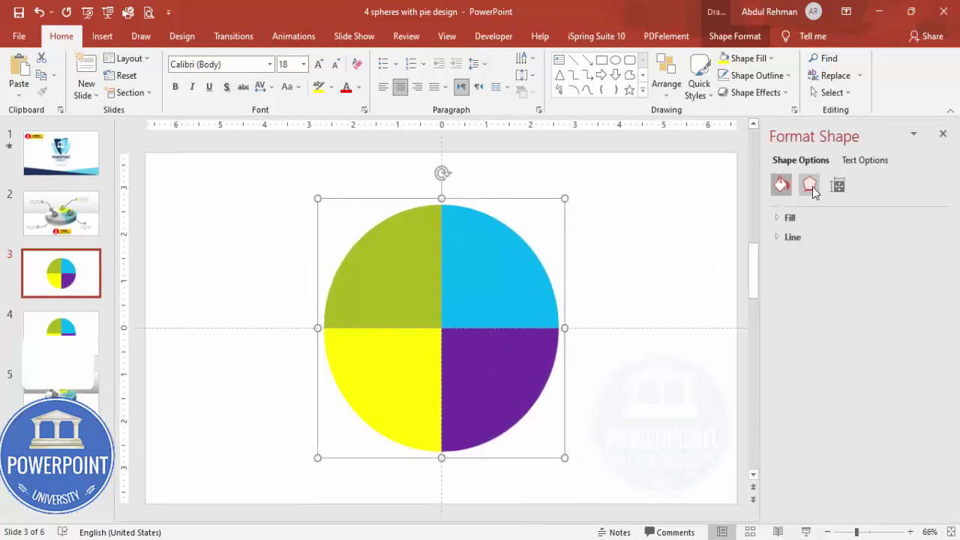
left_click(812, 186)
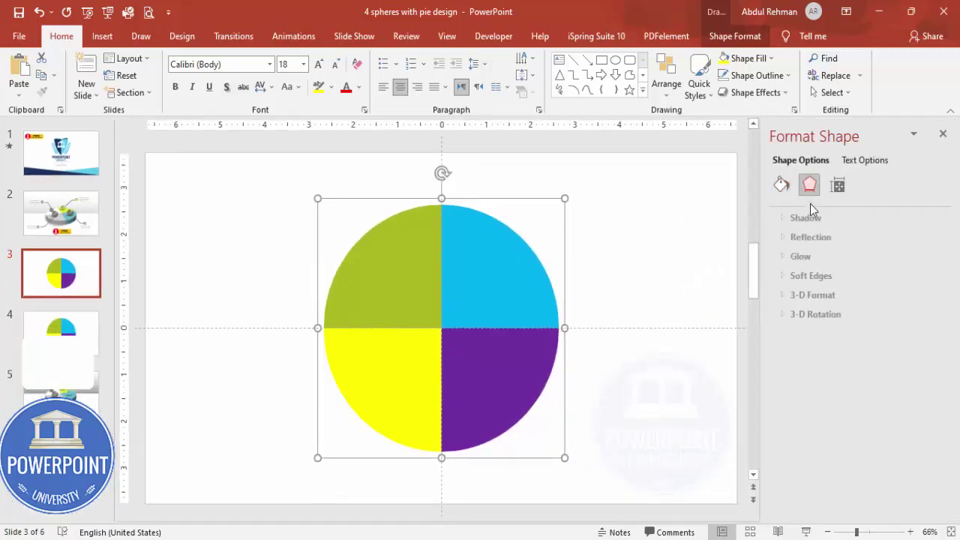
left_click(805, 315)
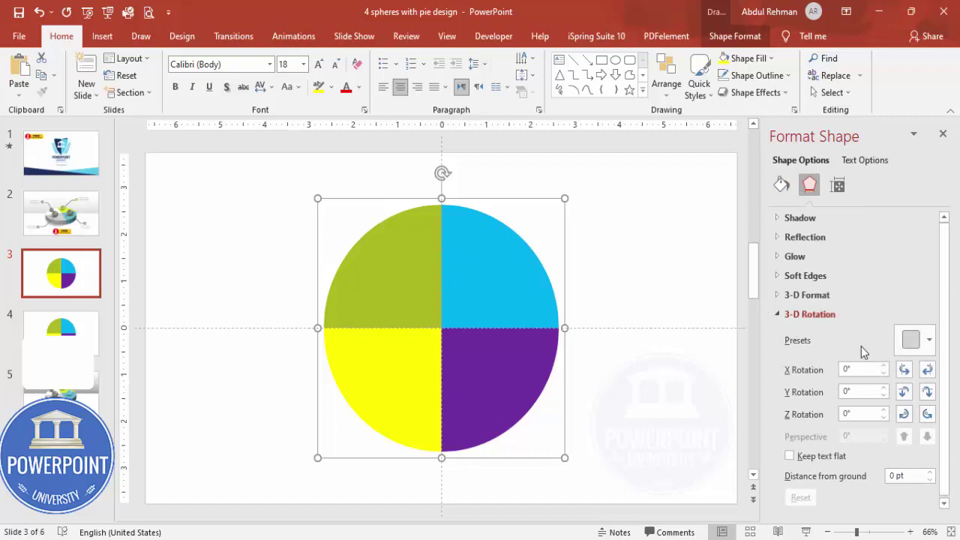
left_click(924, 341)
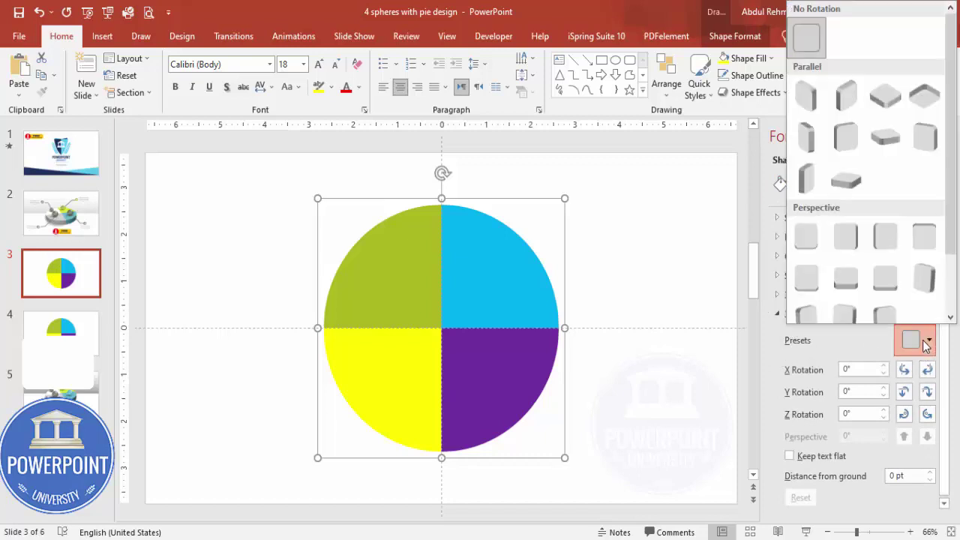
left_click(851, 285)
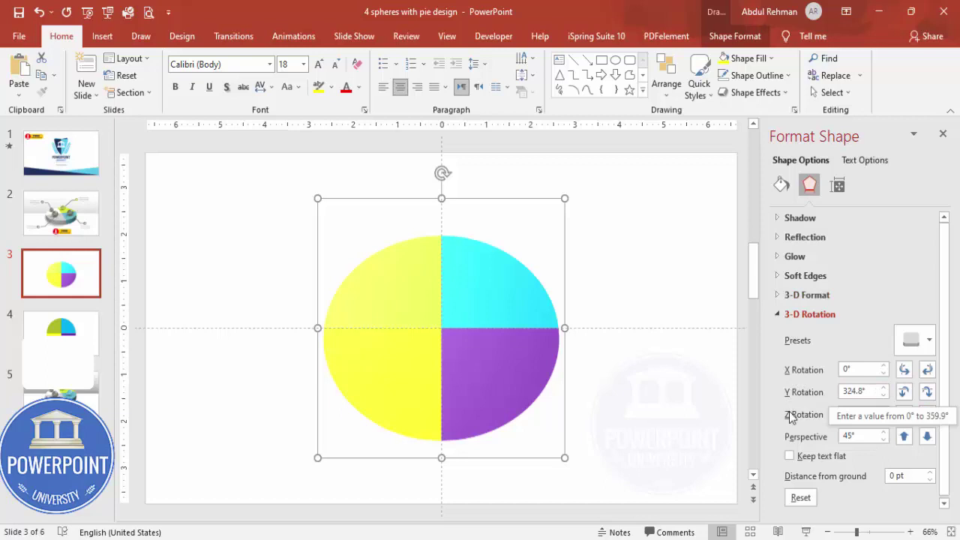
Nudge the pie's 3-D rotation to X 340.7°, Y 301.1° and Z 19.9°.
left_click(927, 391)
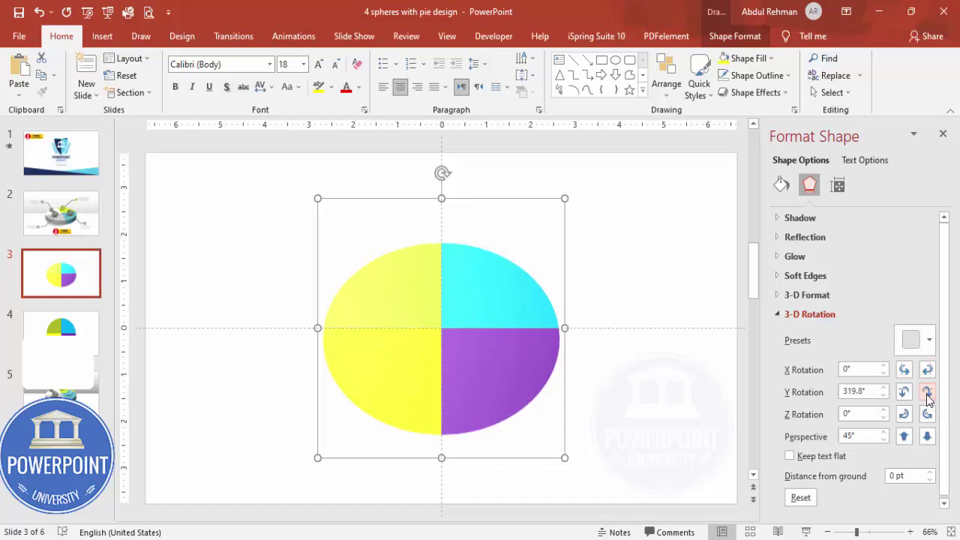
left_click(928, 392)
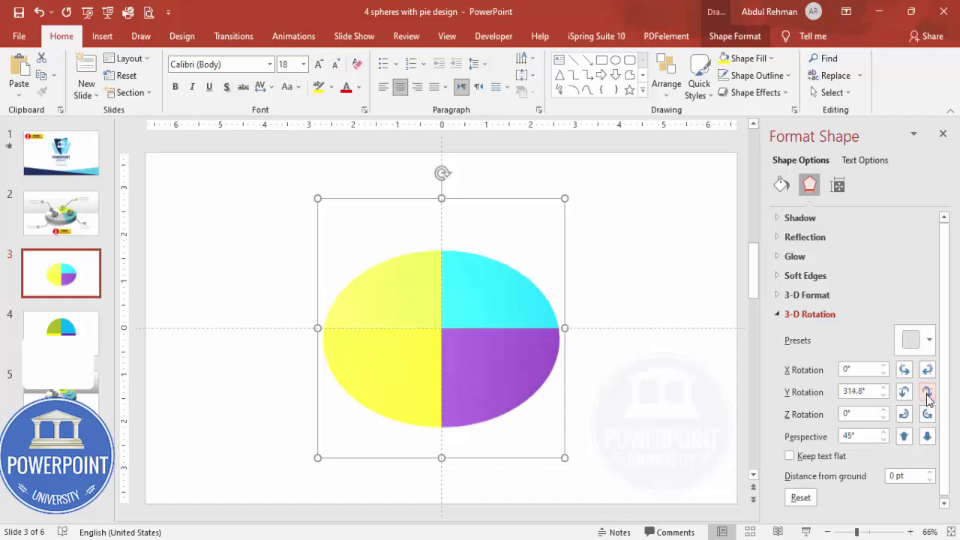
left_click(927, 391)
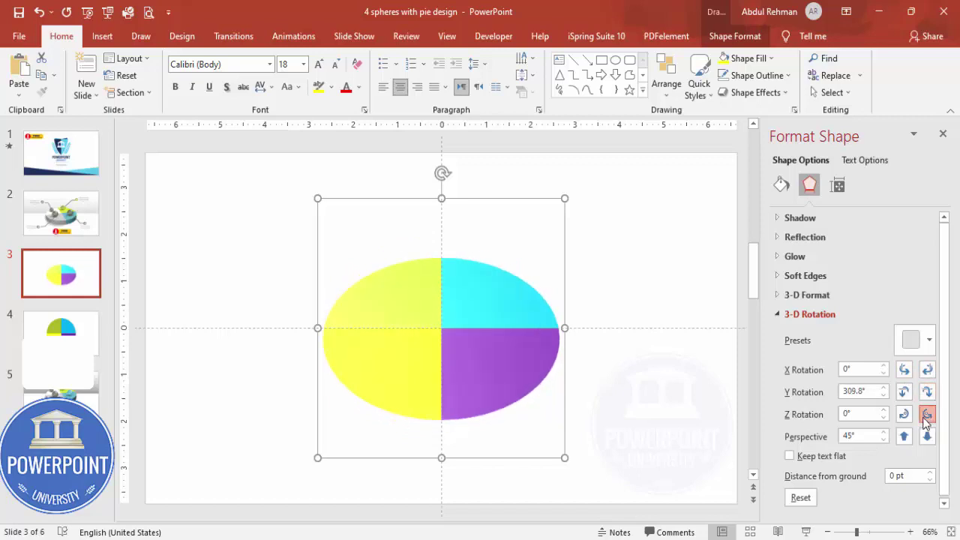
left_click(928, 415)
left_click(904, 414)
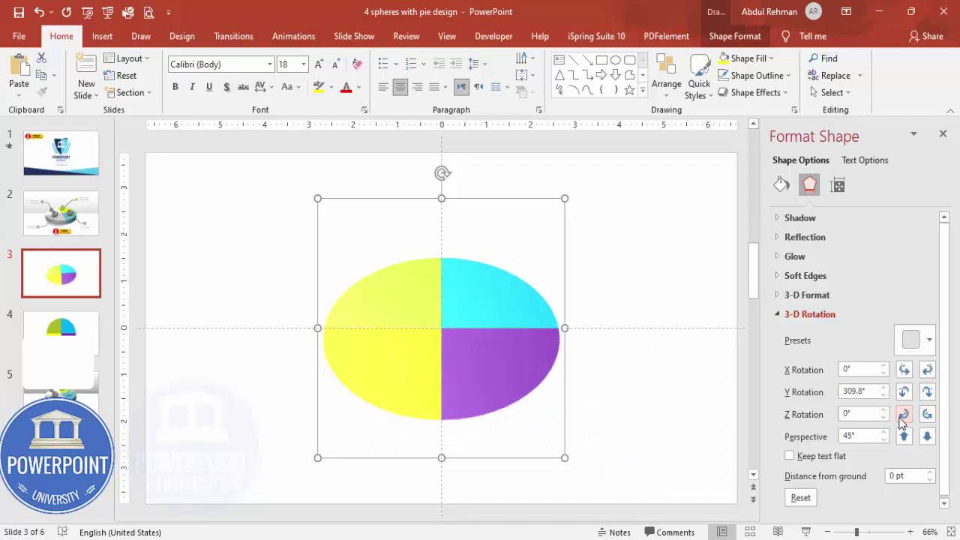
left_click(927, 414)
left_click(904, 414)
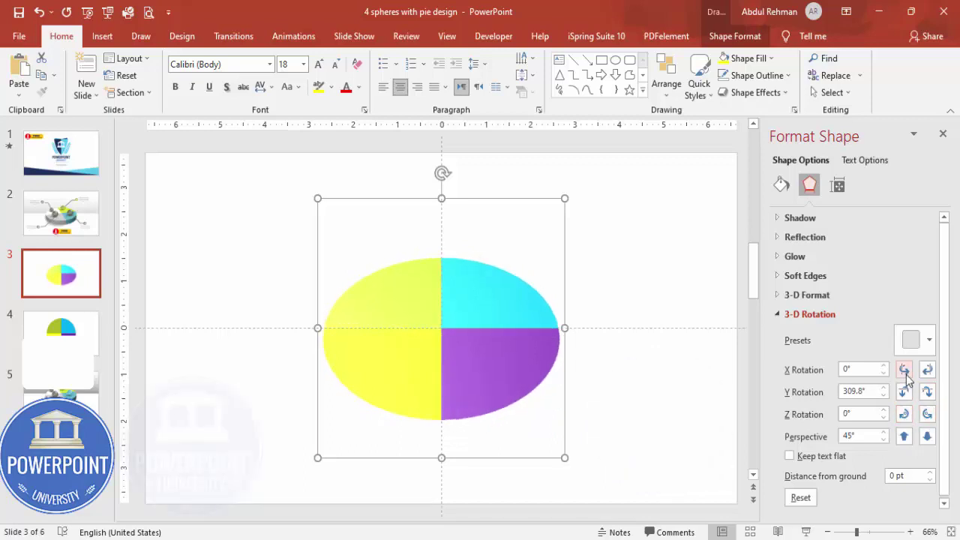
left_click(905, 369)
left_click(906, 371)
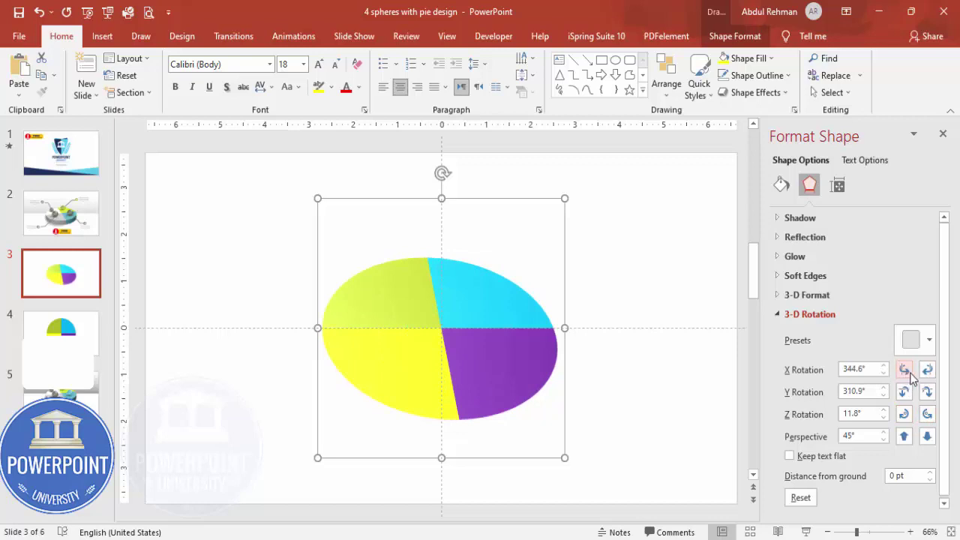
left_click(928, 393)
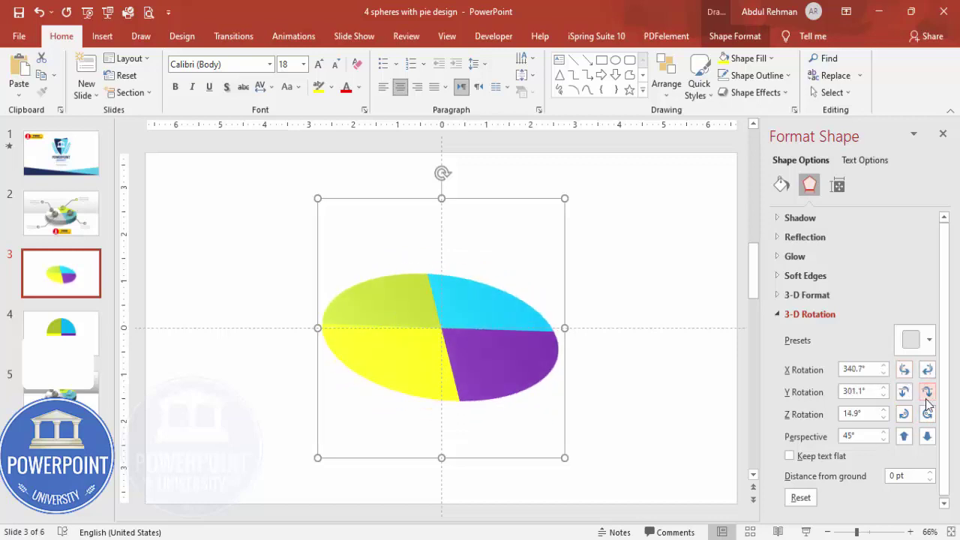
left_click(928, 414)
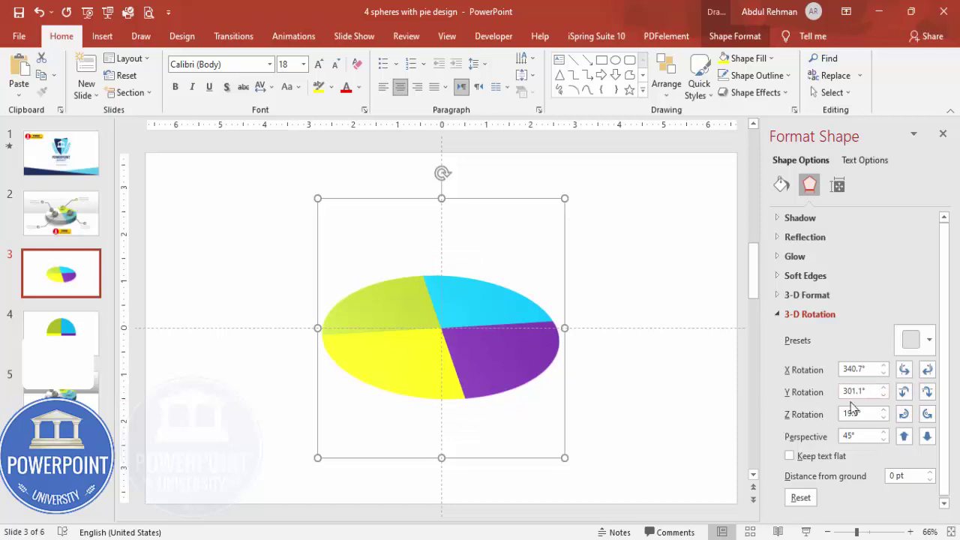
Set the pie's 3-D Format depth to 43 pt, then select its upper-left slice.
left_click(821, 295)
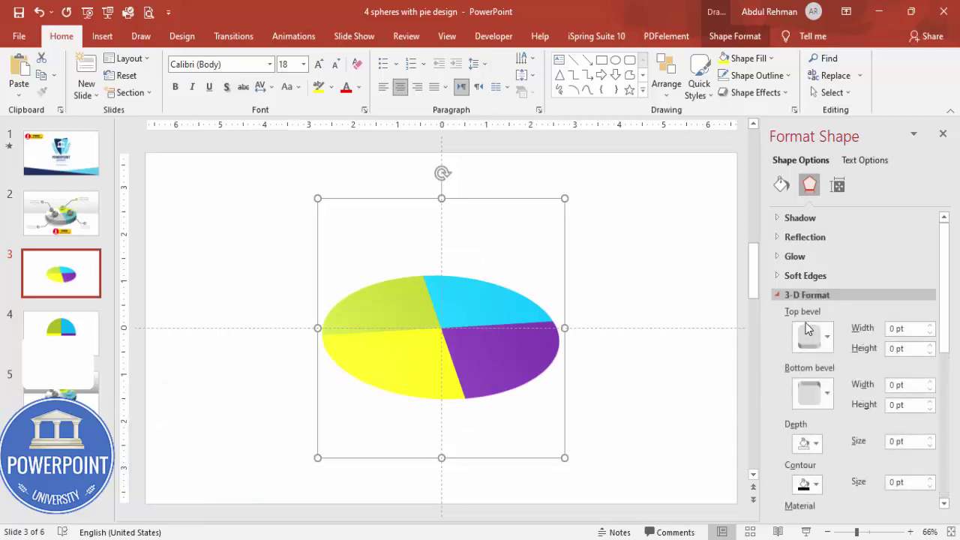
left_click(929, 438)
left_click_drag(930, 441, 930, 440)
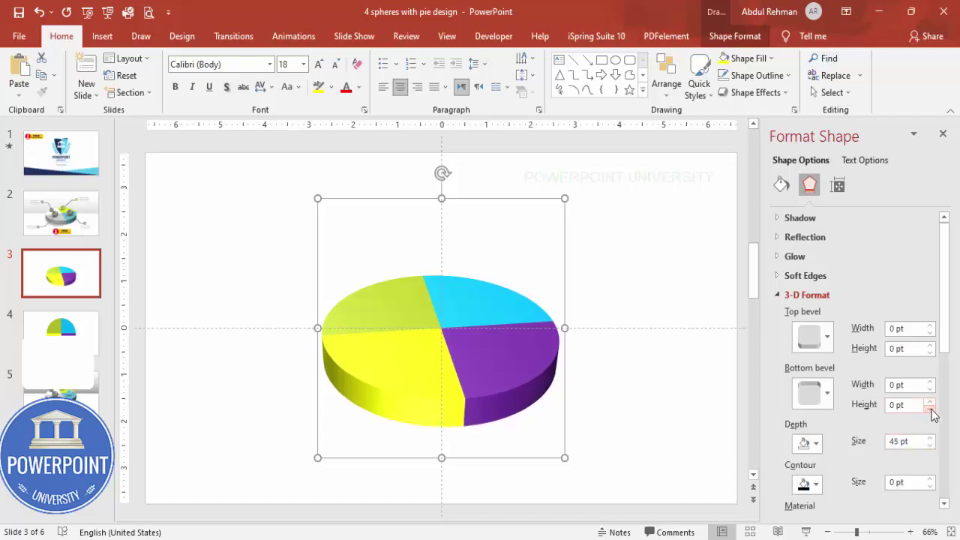
left_click(931, 445)
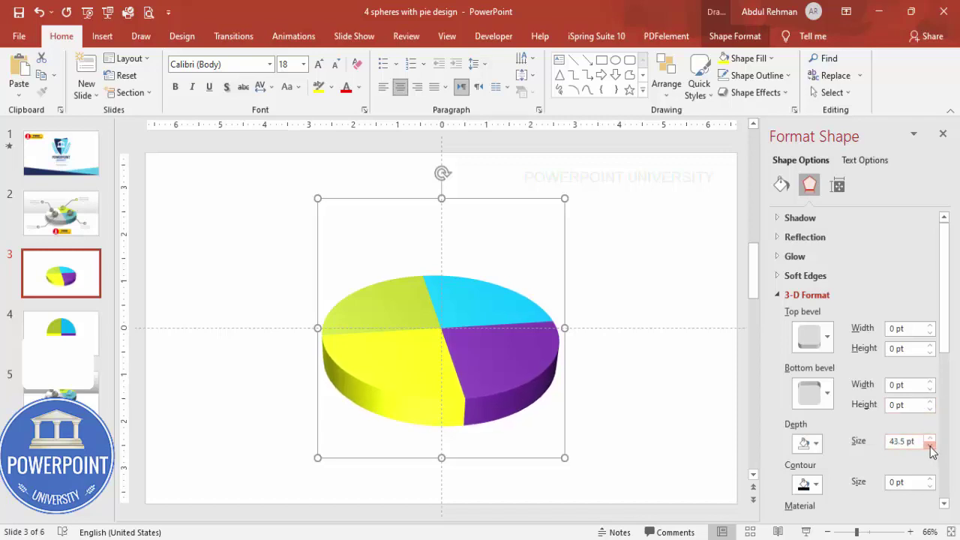
left_click(930, 445)
left_click_drag(405, 303, 385, 312)
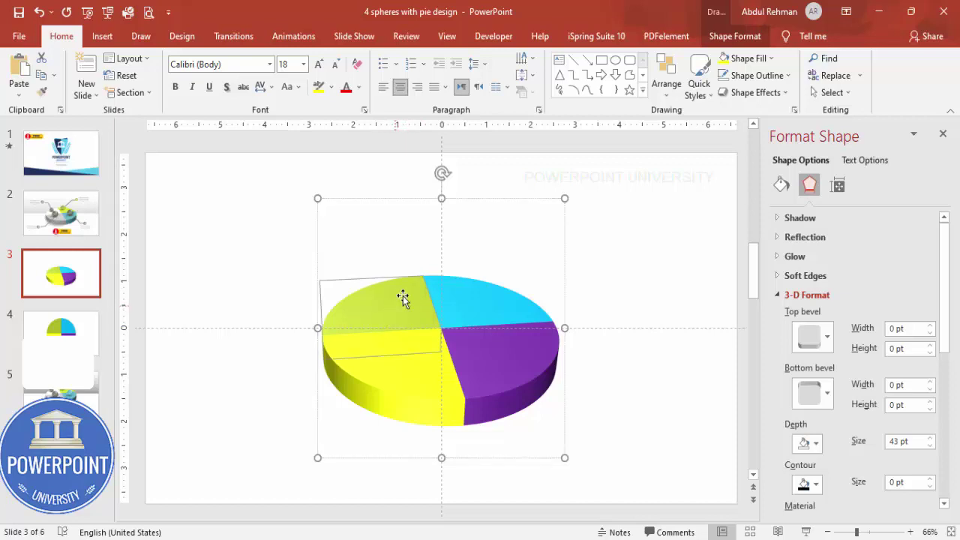
Refill the pie's upper-left slice with the recent dark grey instead of olive green.
left_click(735, 36)
left_click(379, 60)
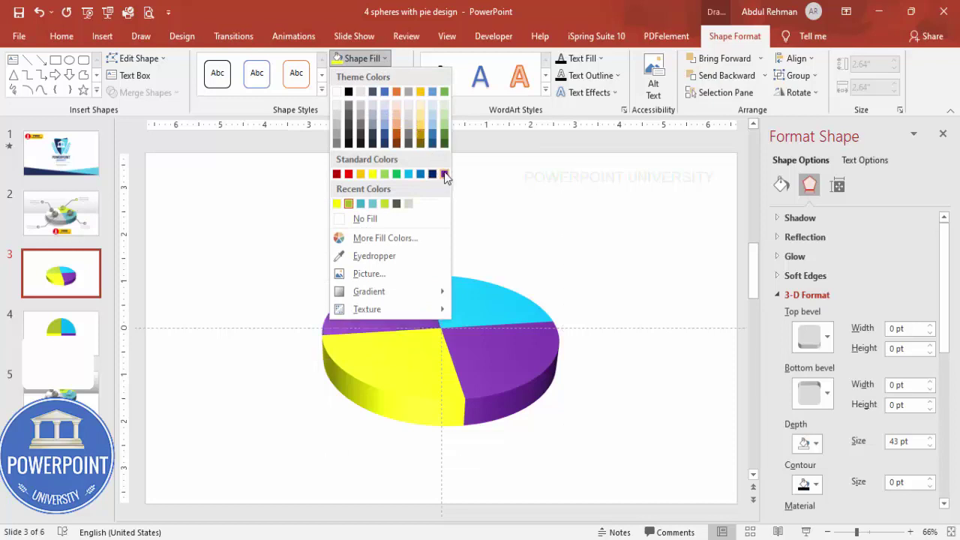
left_click(397, 204)
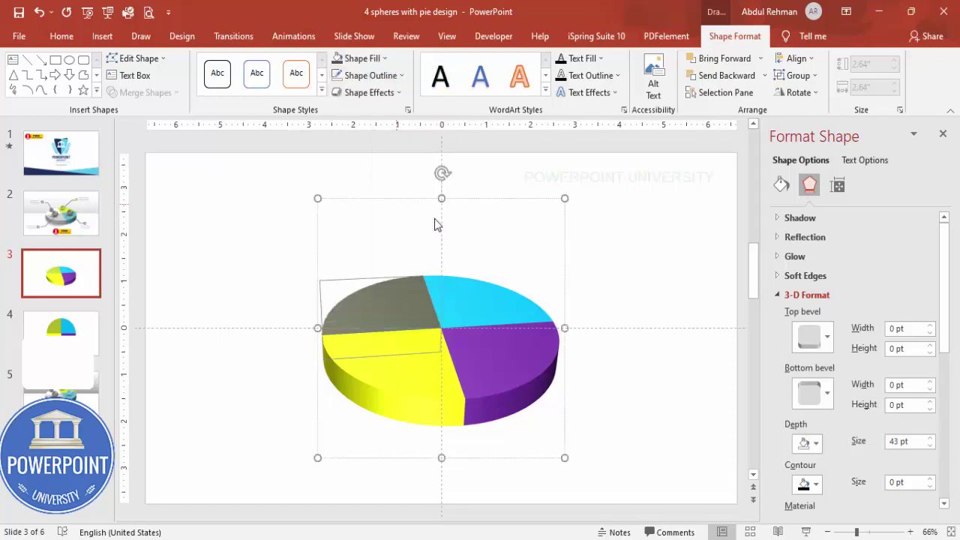
left_click(634, 311)
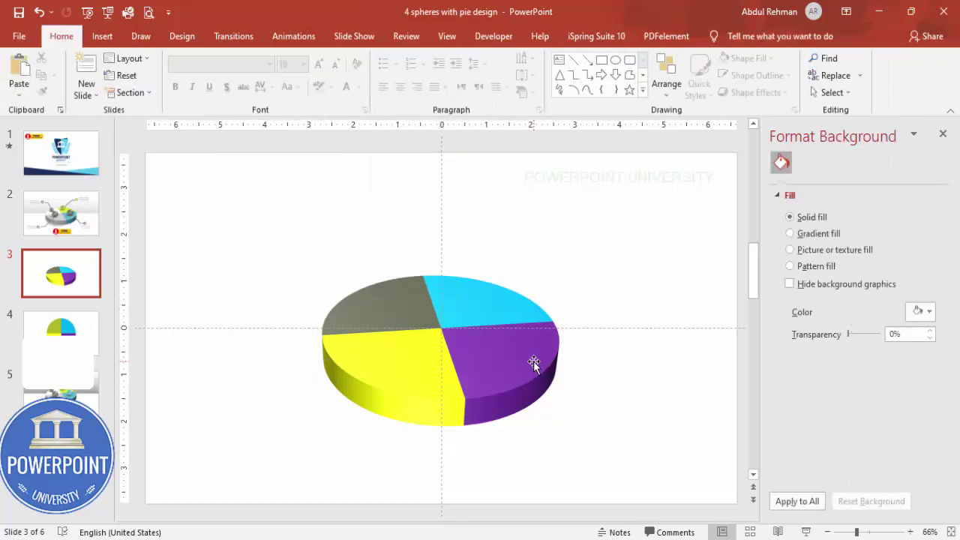
Reselect the pie and try cool, then special lighting presets in 3-D Format.
left_click(533, 357)
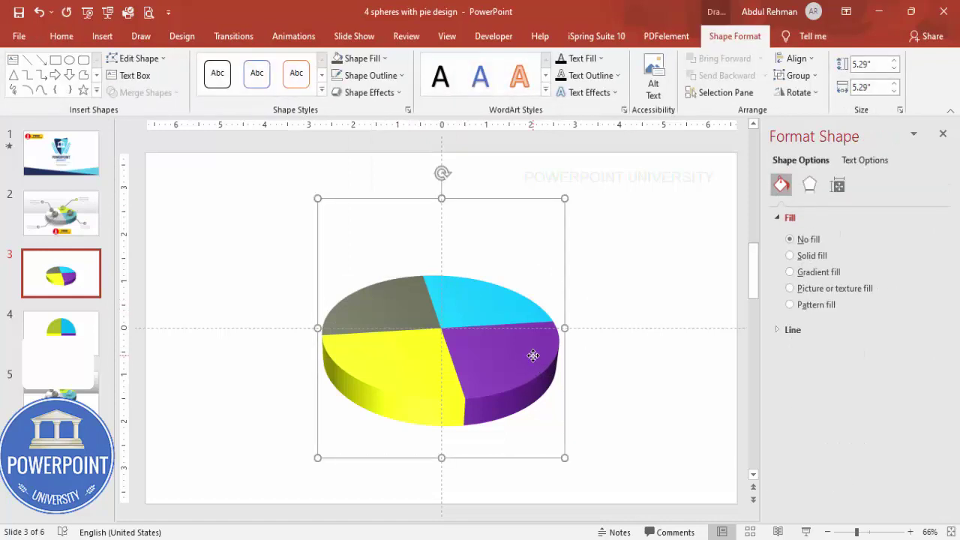
left_click(810, 184)
left_click(797, 294)
left_click_drag(955, 290, 951, 364)
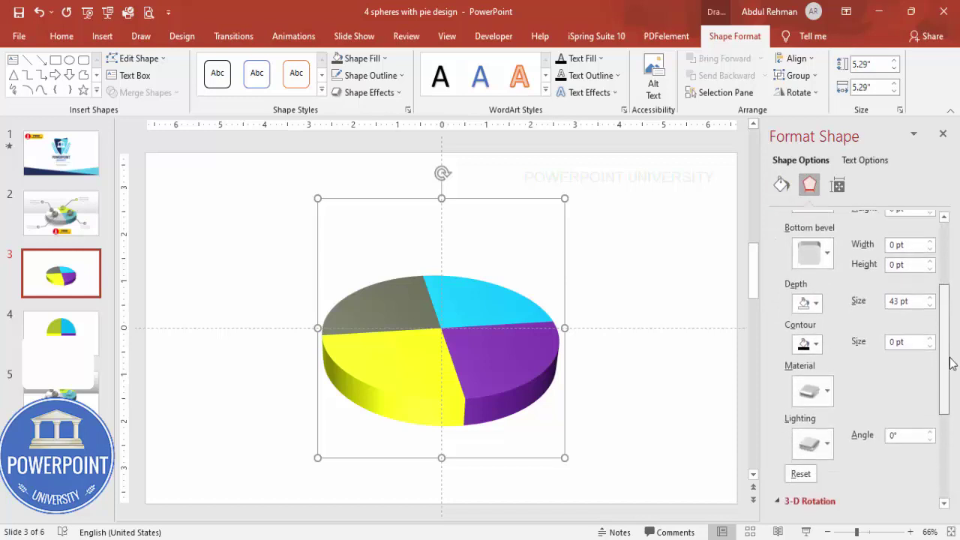
left_click(818, 444)
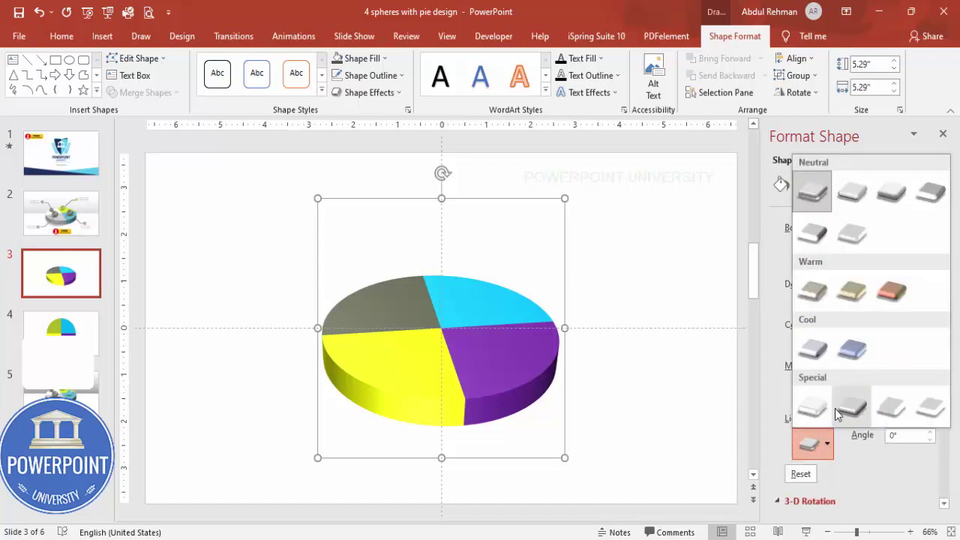
left_click(811, 359)
left_click(818, 444)
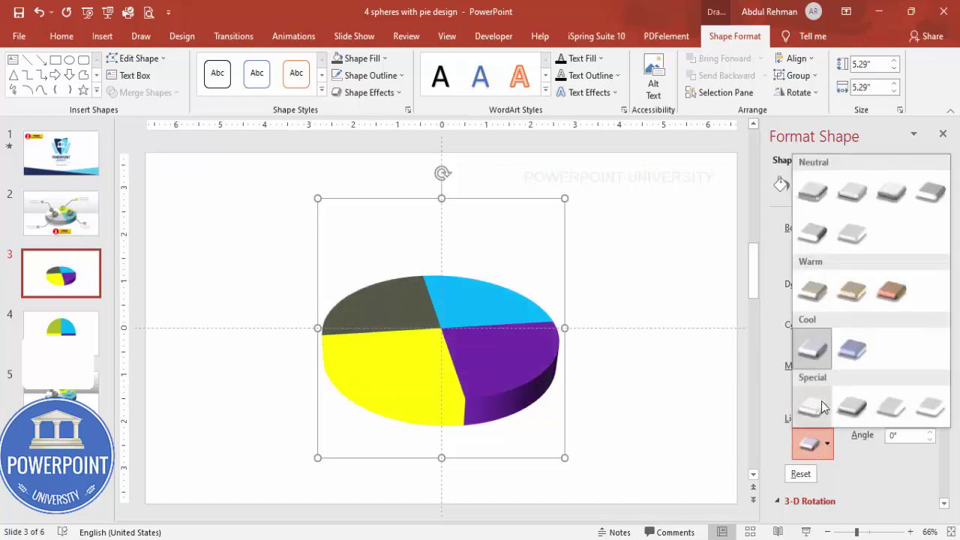
left_click(816, 411)
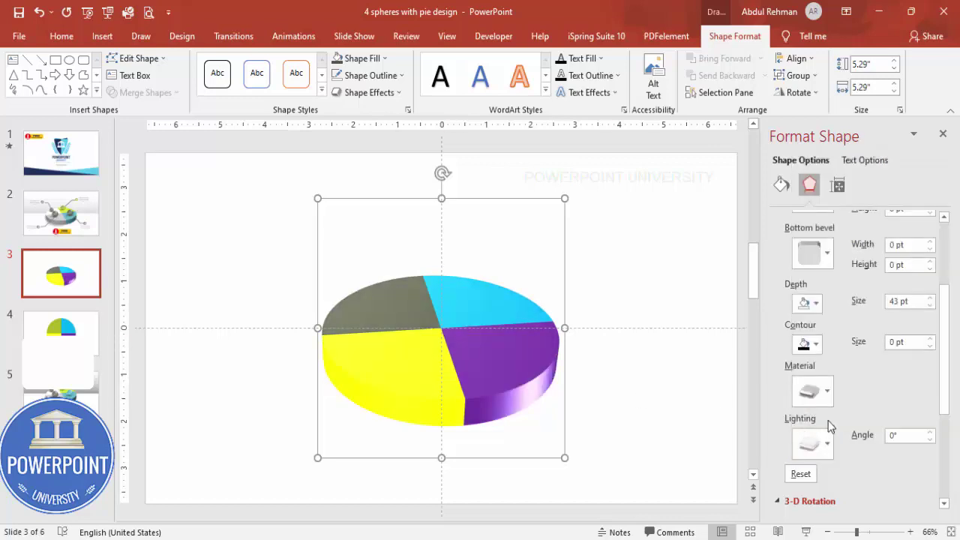
Try matte, standard and translucent materials, settling on the second standard material.
left_click(825, 390)
left_click(817, 239)
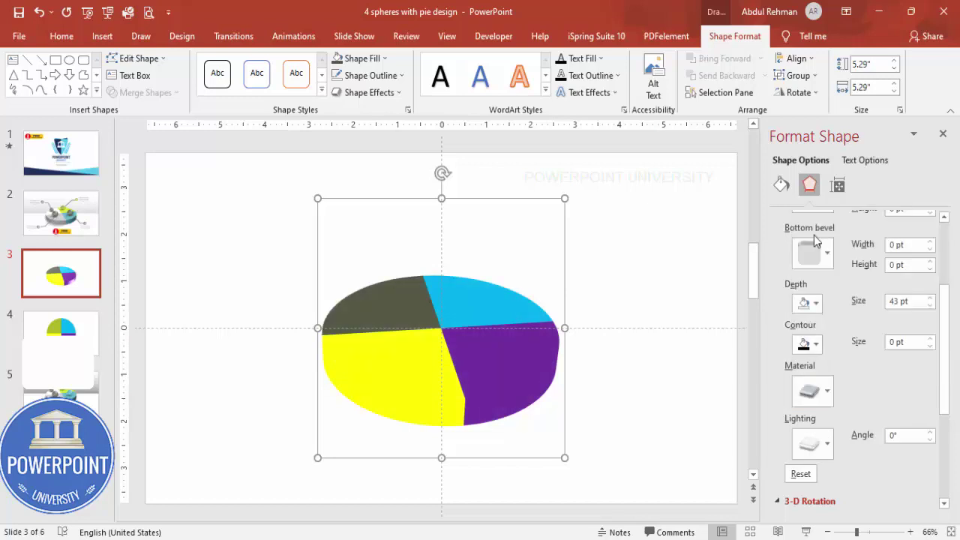
left_click(826, 391)
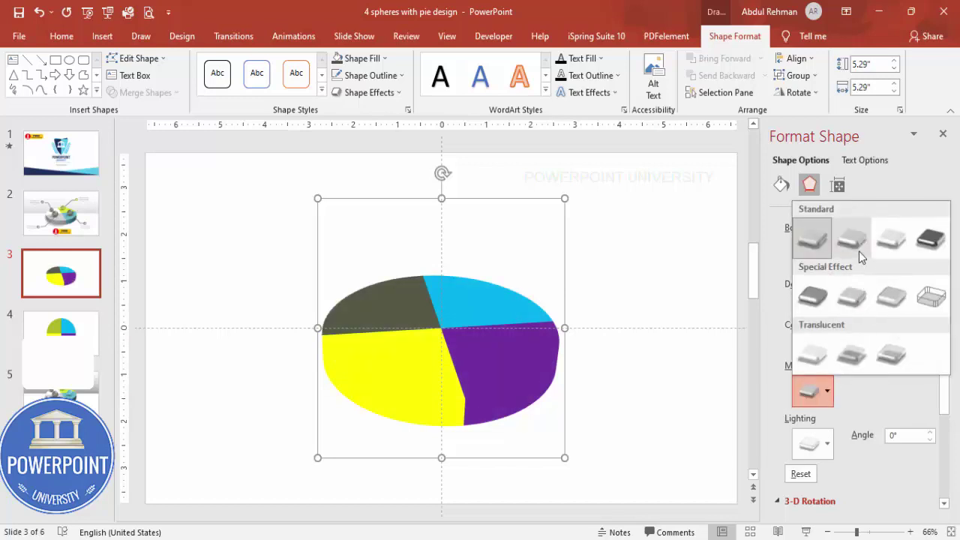
left_click(859, 252)
left_click(812, 391)
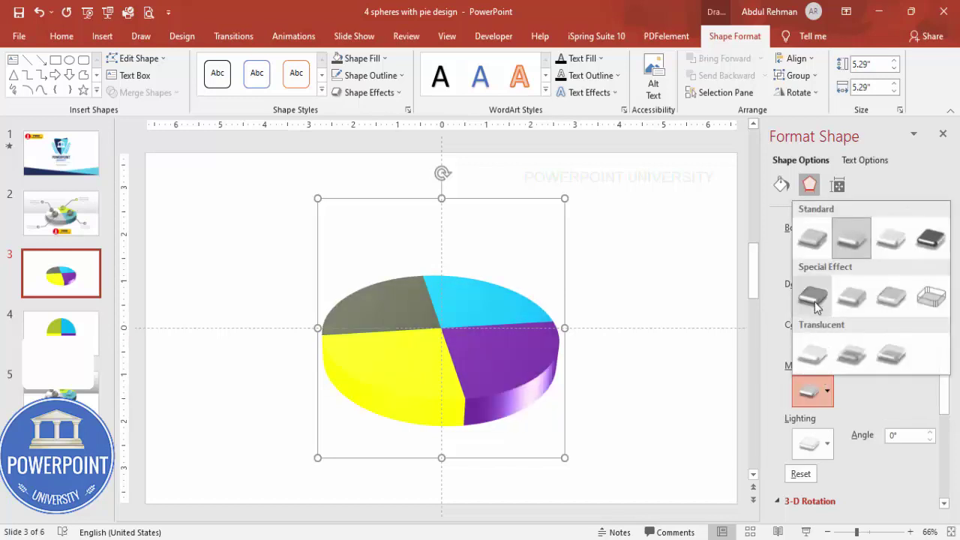
left_click(812, 352)
left_click(826, 391)
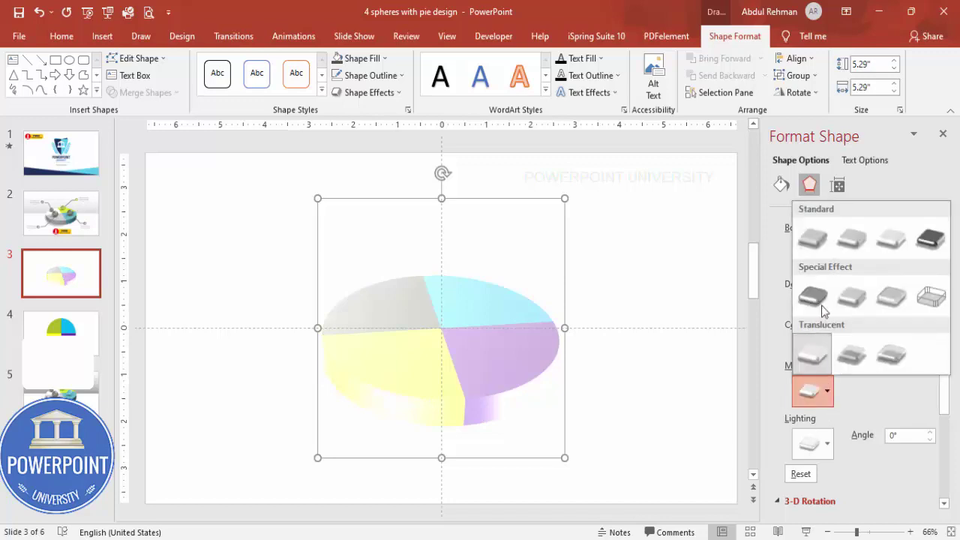
left_click(812, 238)
left_click(812, 391)
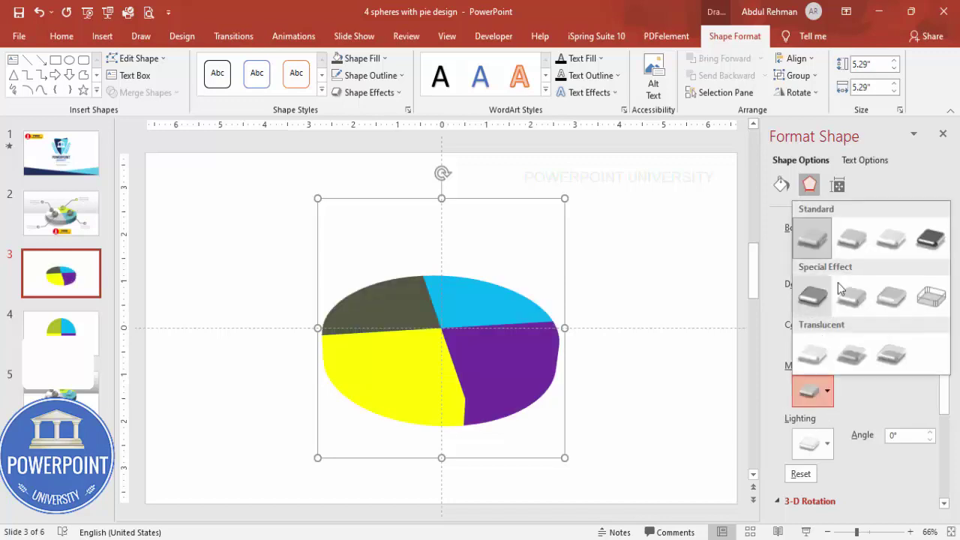
left_click(853, 239)
Try a darker cool lighting, then finish with a special lighting preset.
left_click(812, 444)
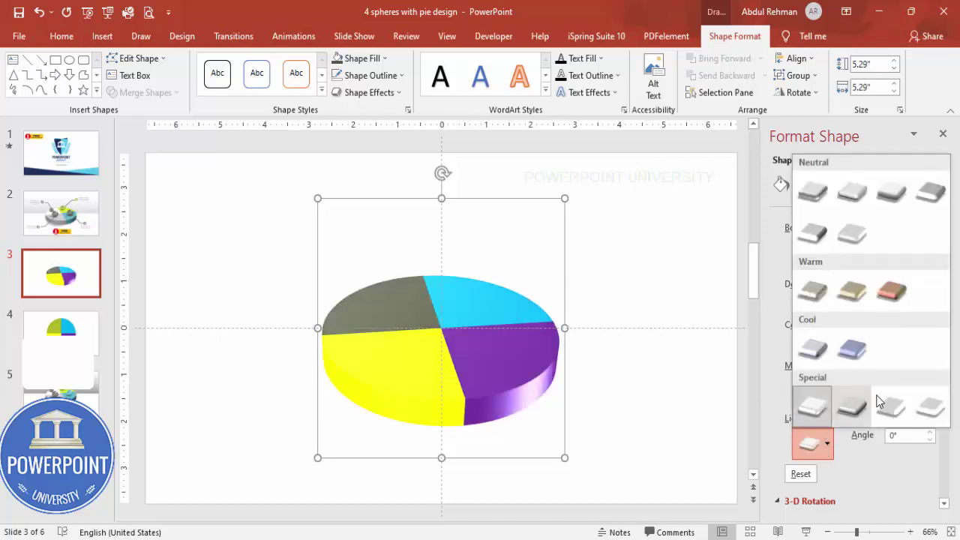
left_click(813, 352)
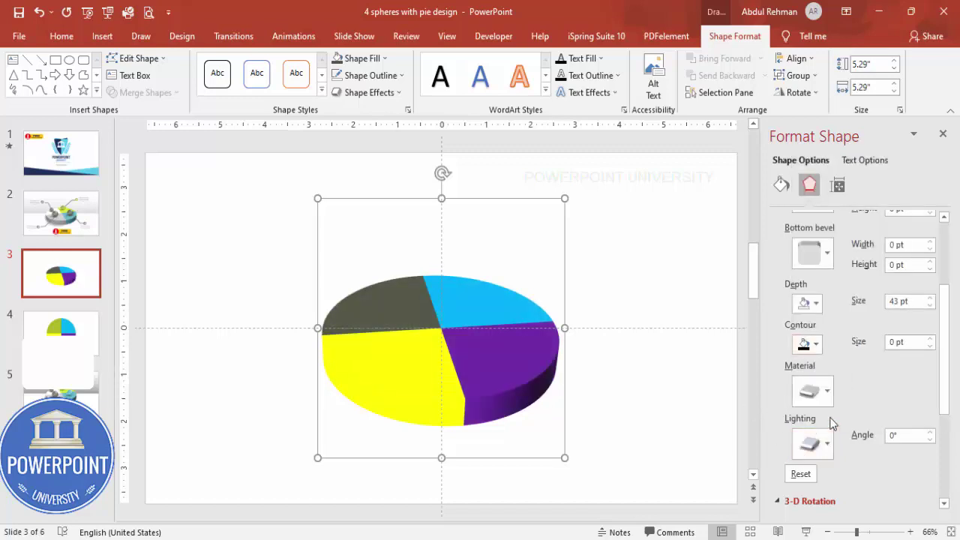
left_click(813, 444)
left_click(855, 407)
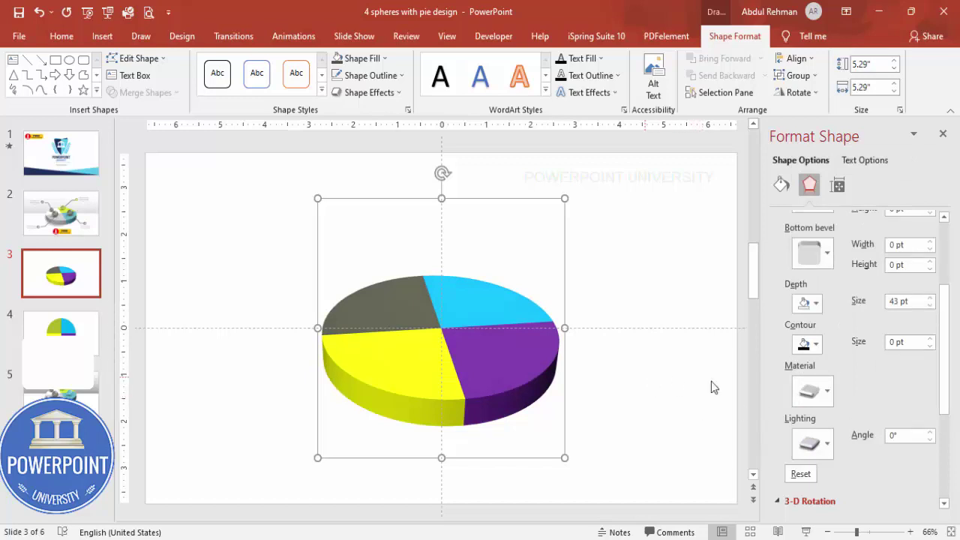
Re-angle the pie's 3-D rotation to X 331.6°, Y 292° and Z 33.1°.
scroll(947, 381, "down", 3)
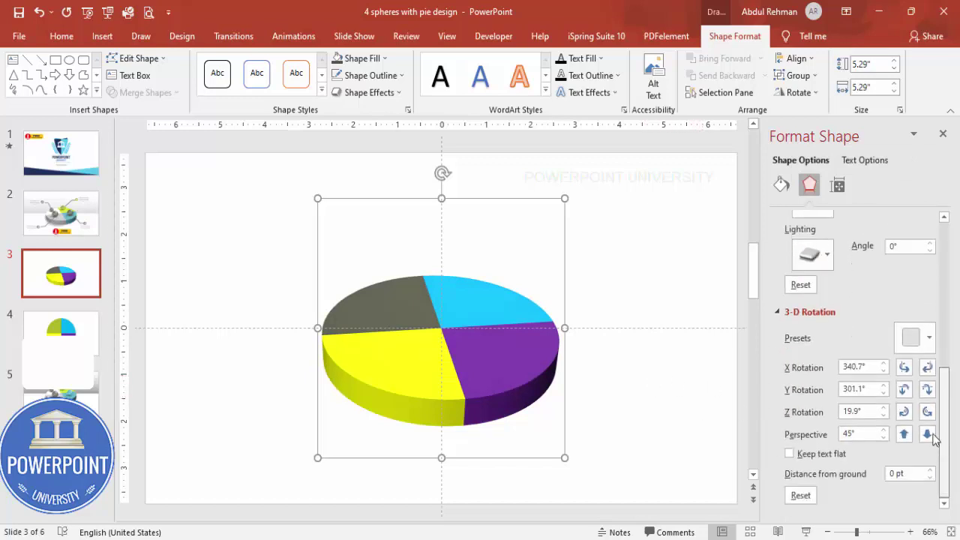
left_click(909, 413)
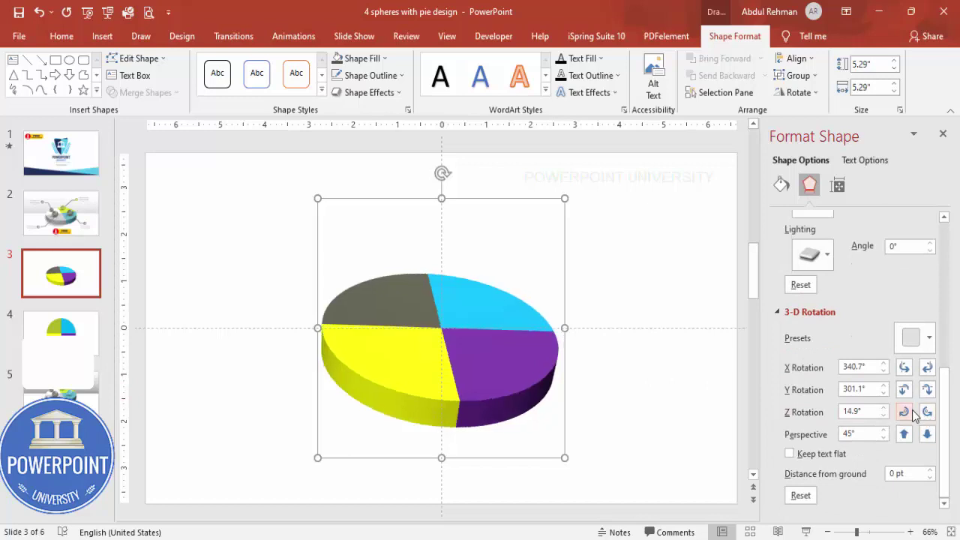
left_click(929, 412)
left_click(928, 412)
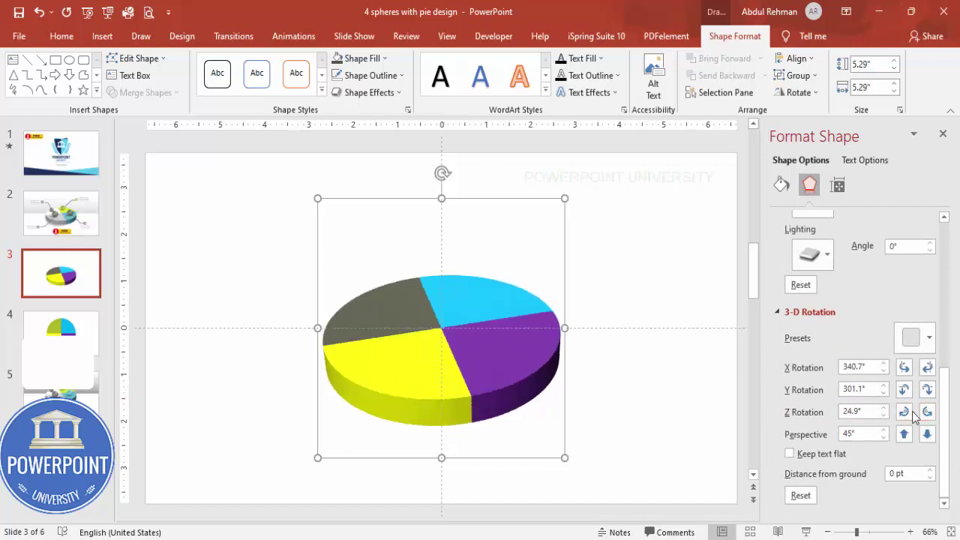
left_click(905, 413)
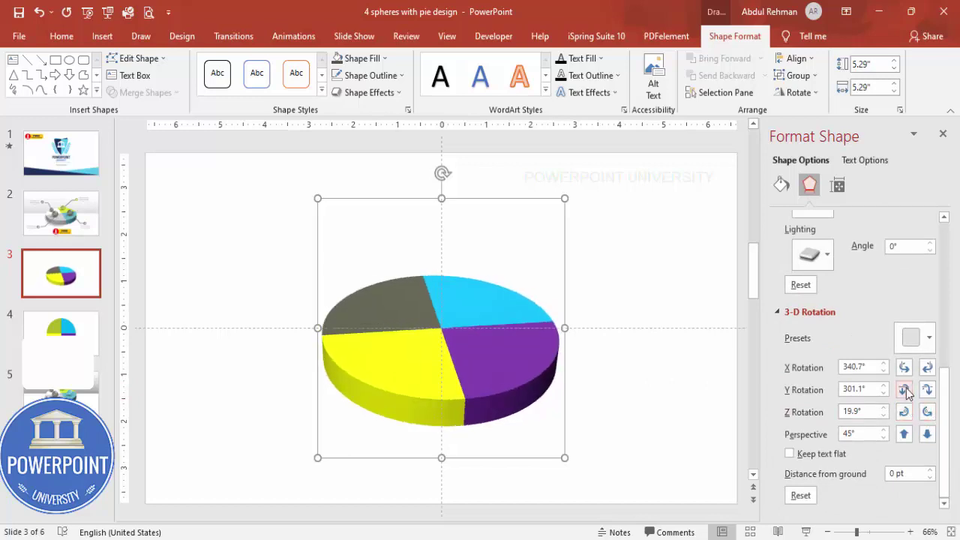
left_click(904, 390)
left_click(928, 389)
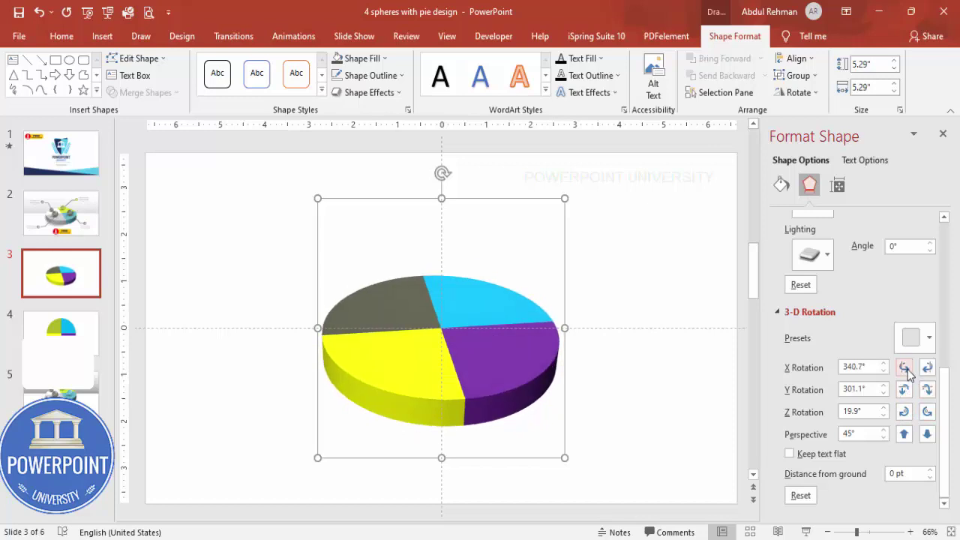
left_click(904, 368)
left_click(904, 369)
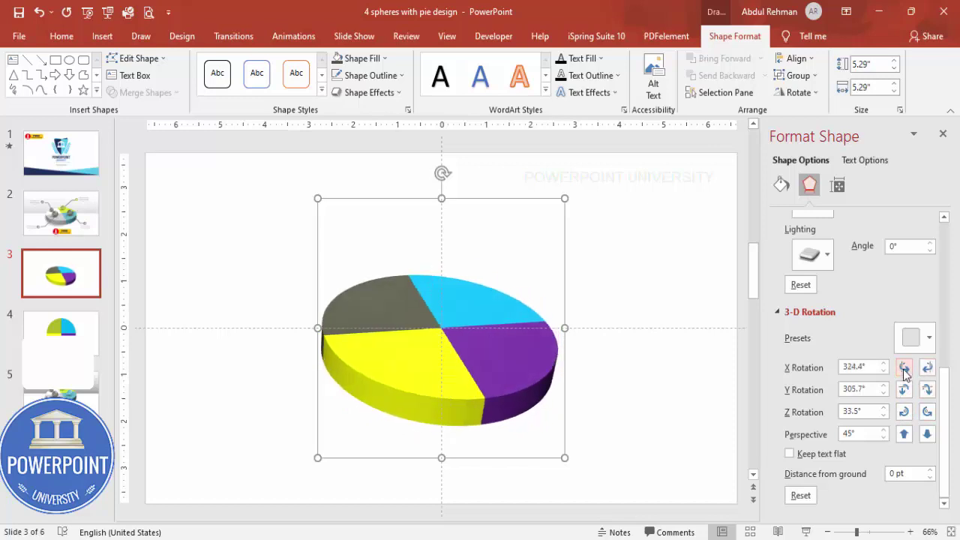
left_click(927, 368)
left_click(928, 369)
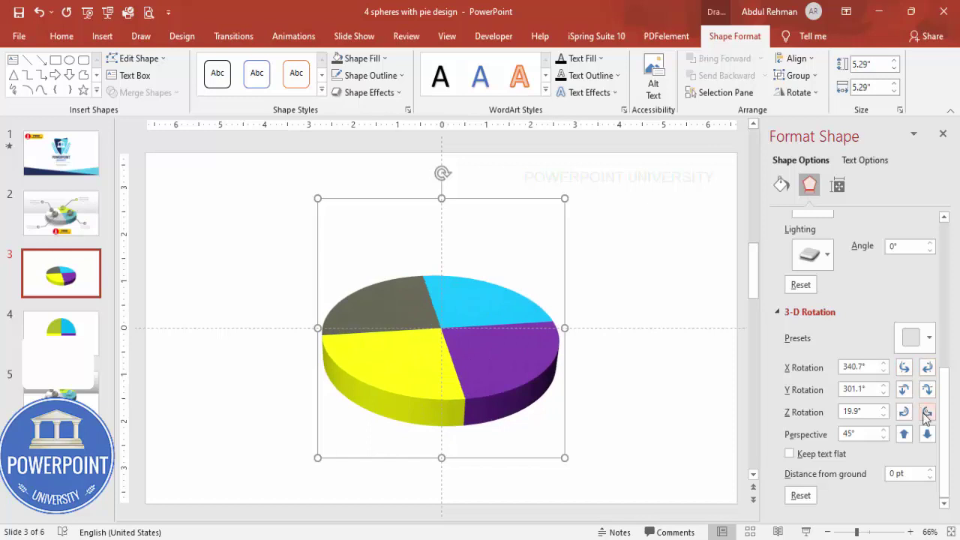
left_click(927, 412)
left_click(904, 412)
left_click(904, 390)
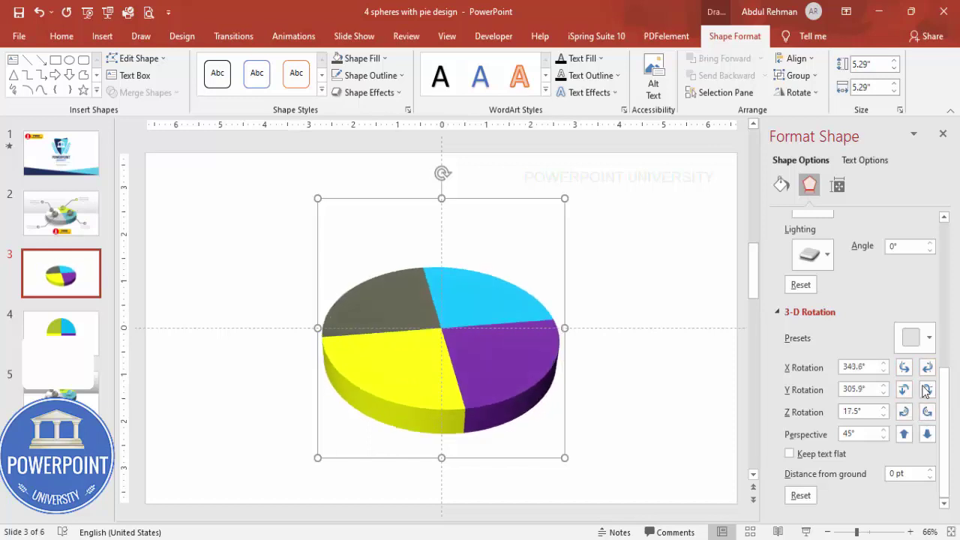
left_click(927, 390)
left_click(927, 390)
left_click(927, 389)
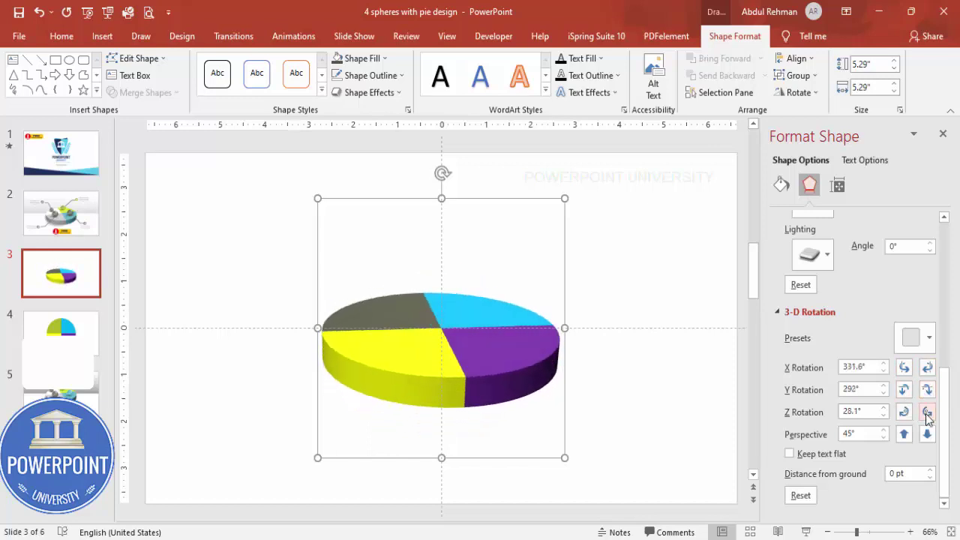
left_click(927, 412)
Move the pie just below the slide centre and enlarge it to 6.25 inches.
left_click_drag(495, 368, 491, 390)
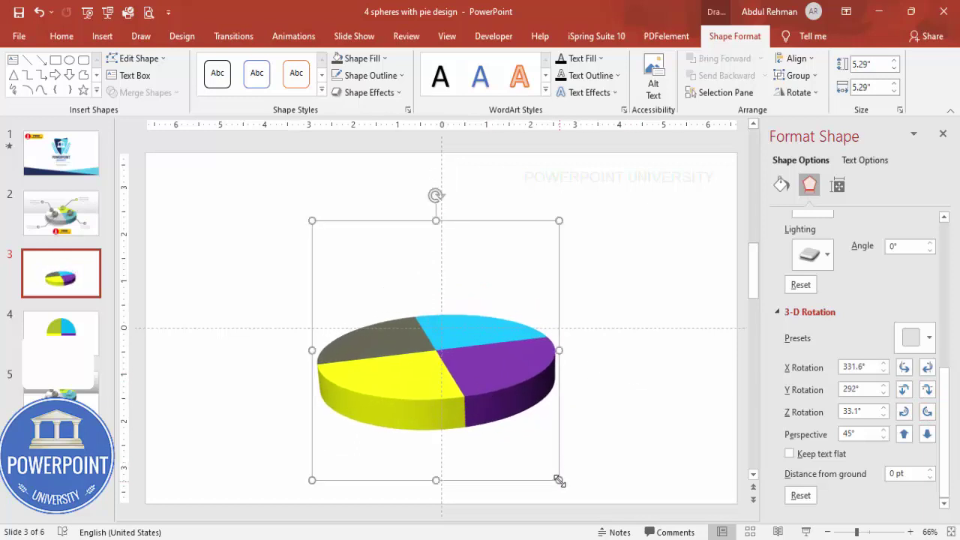
left_click_drag(559, 481, 575, 493)
left_click(522, 411)
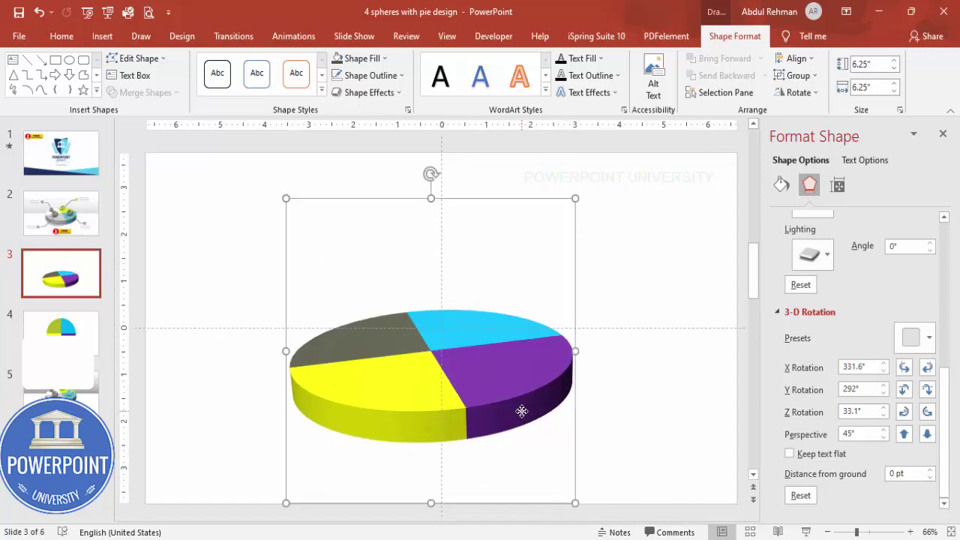
left_click(593, 412)
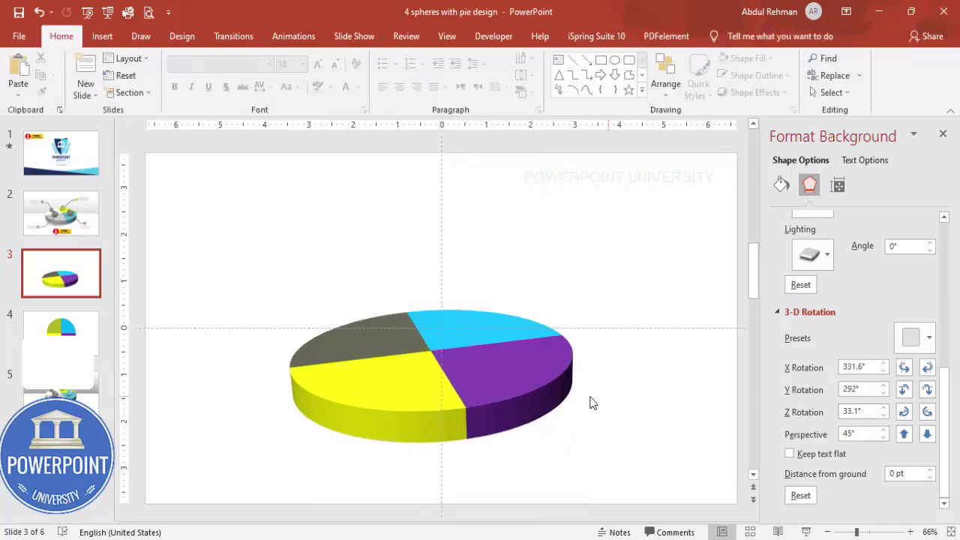
left_click_drag(506, 390, 510, 384)
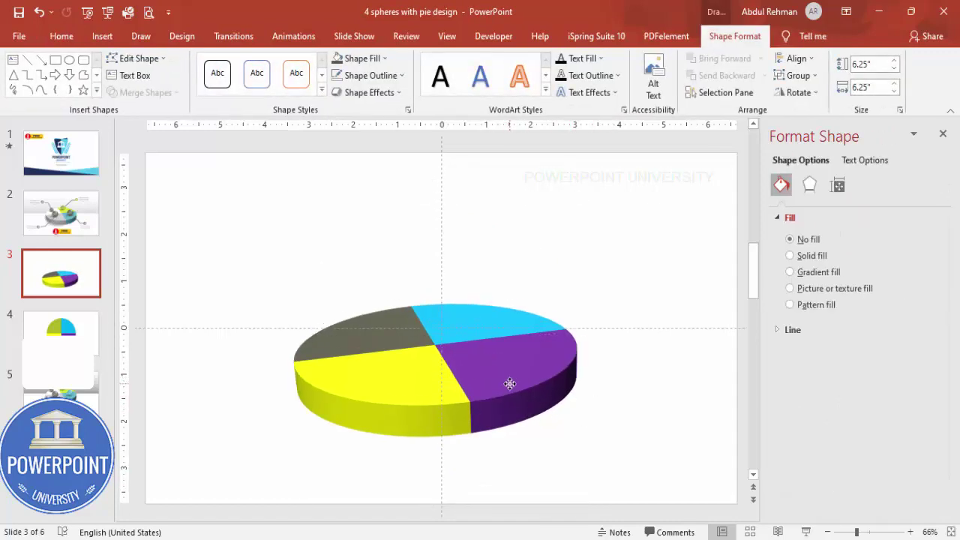
left_click(575, 350)
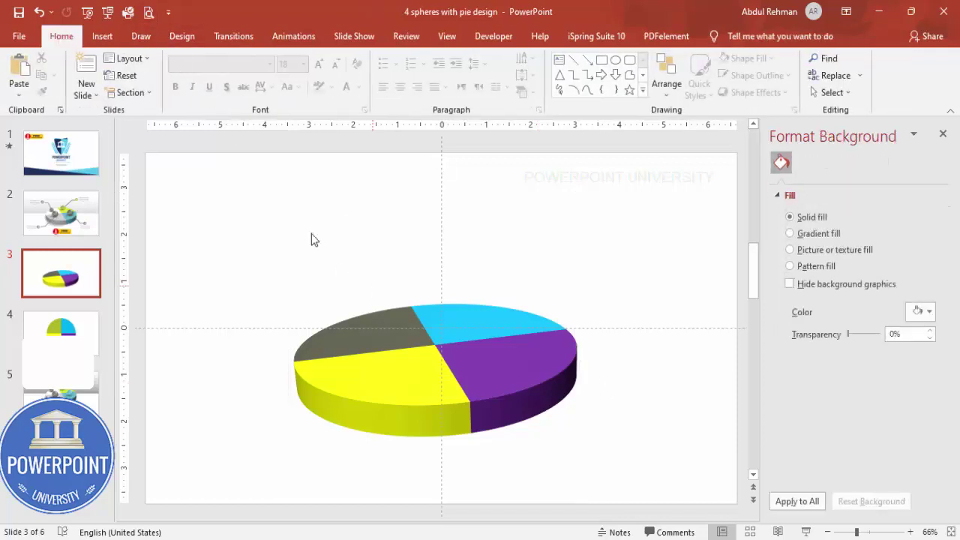
left_click(102, 36)
Draw a wide rectangle banner across the slide with no outline.
left_click(225, 75)
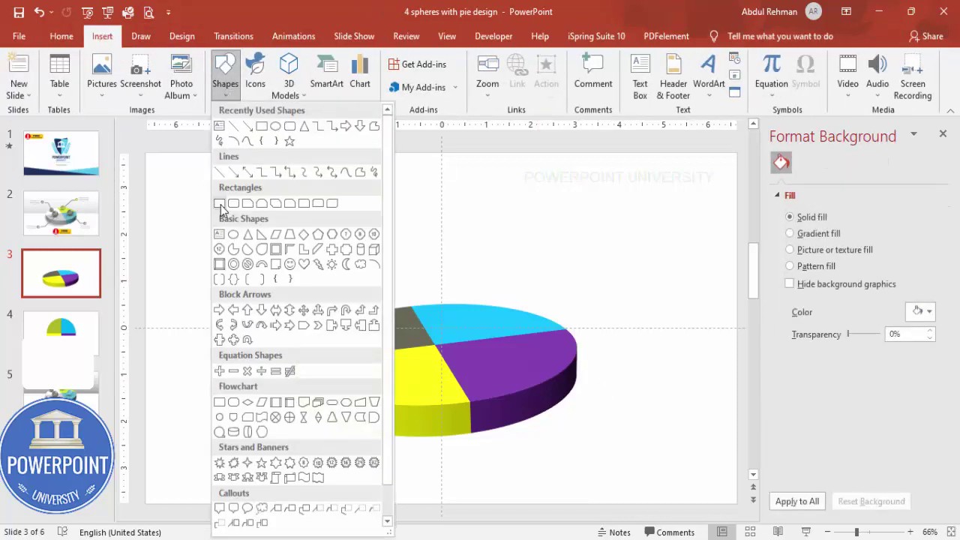
left_click(219, 203)
left_click_drag(147, 153, 738, 333)
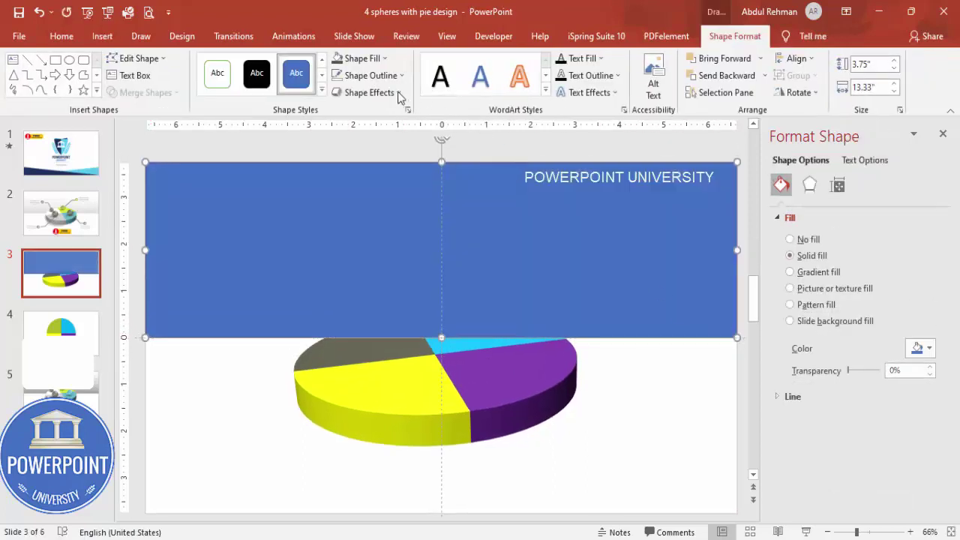
left_click(394, 75)
left_click(382, 235)
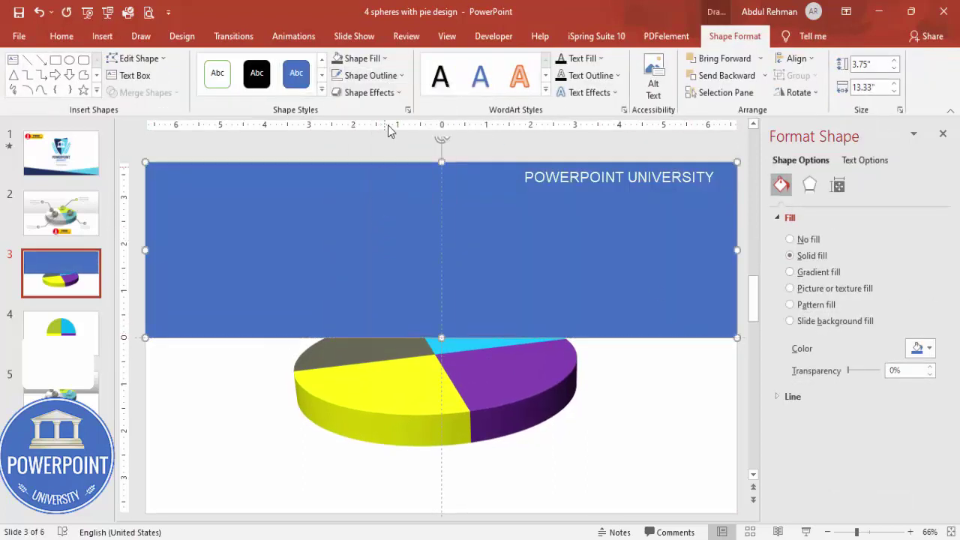
Give the banner a two-stop gradient fill running from white to black.
left_click(359, 57)
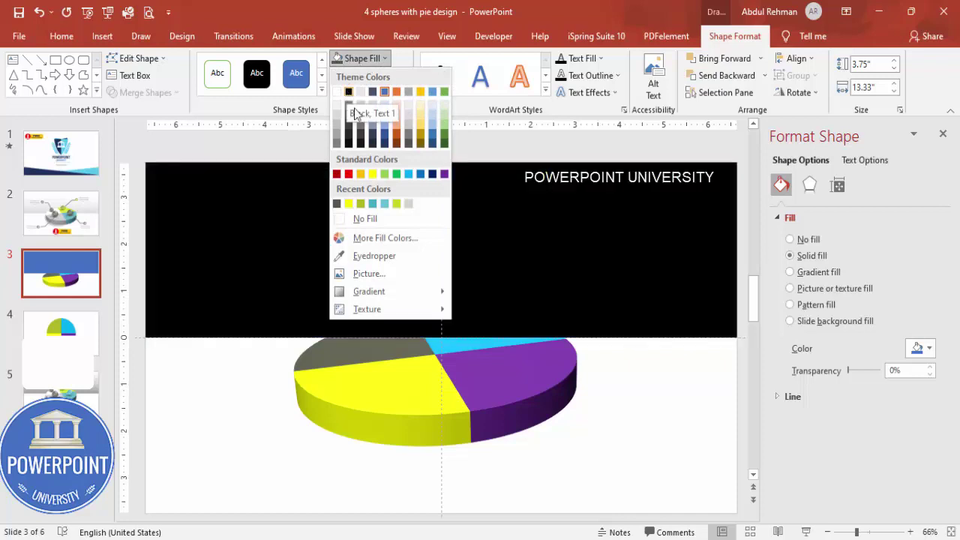
left_click(815, 272)
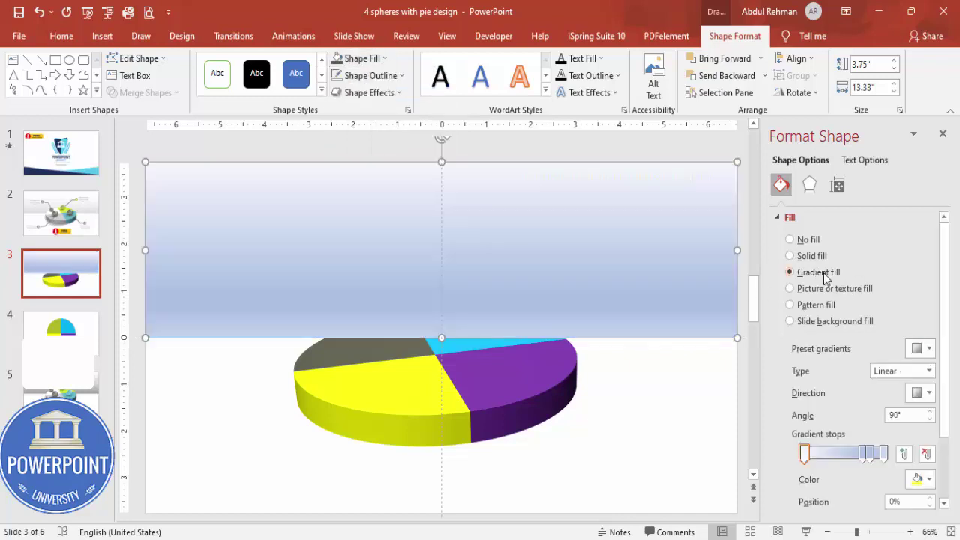
left_click(927, 454)
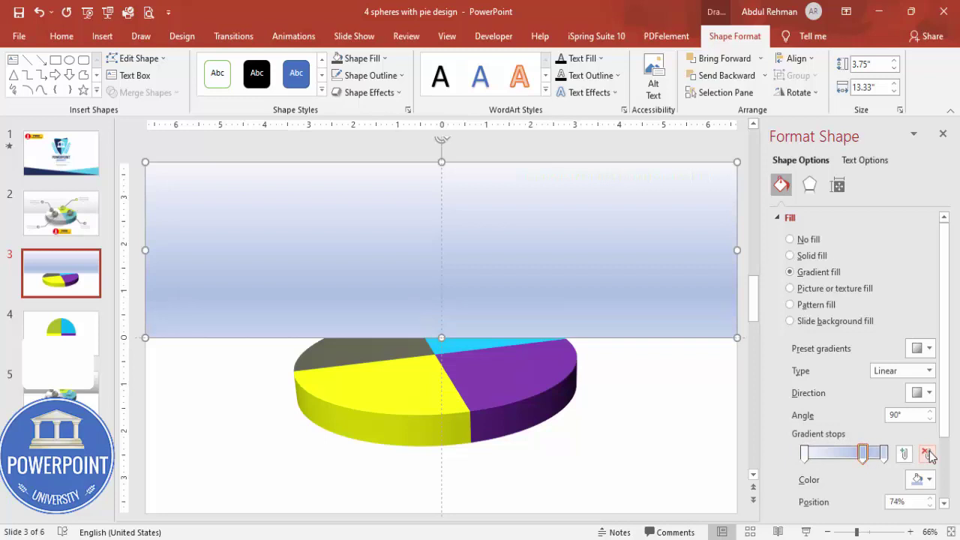
left_click(926, 454)
left_click(885, 456)
left_click(922, 479)
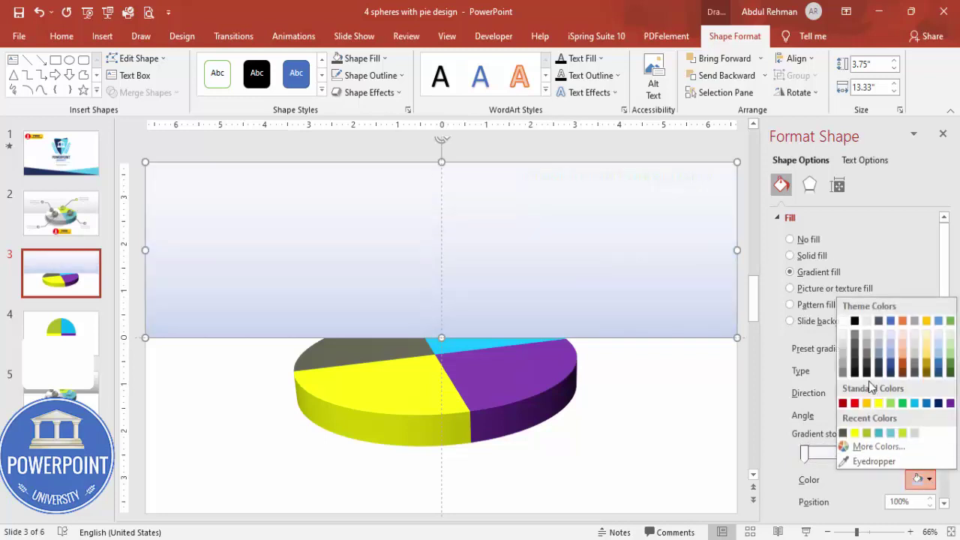
left_click(855, 322)
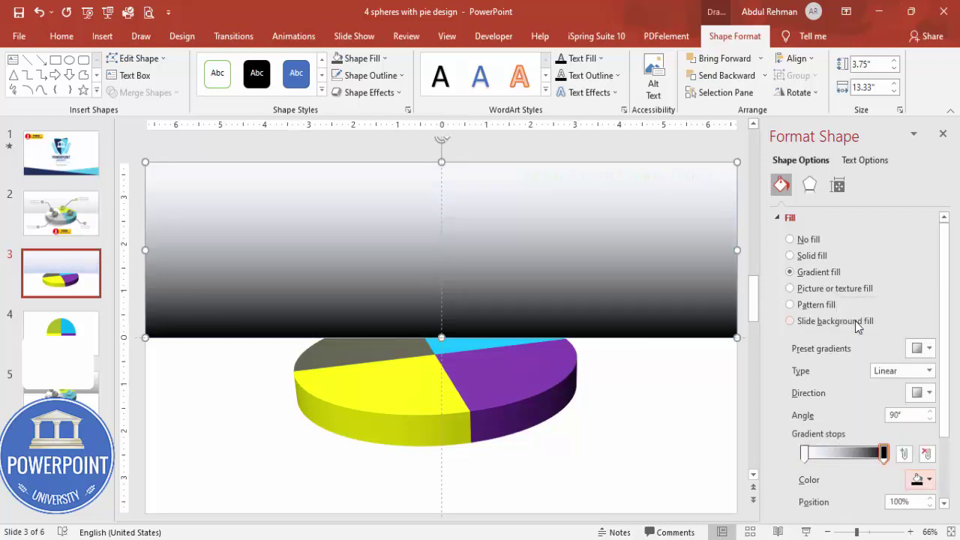
left_click(803, 453)
left_click(923, 478)
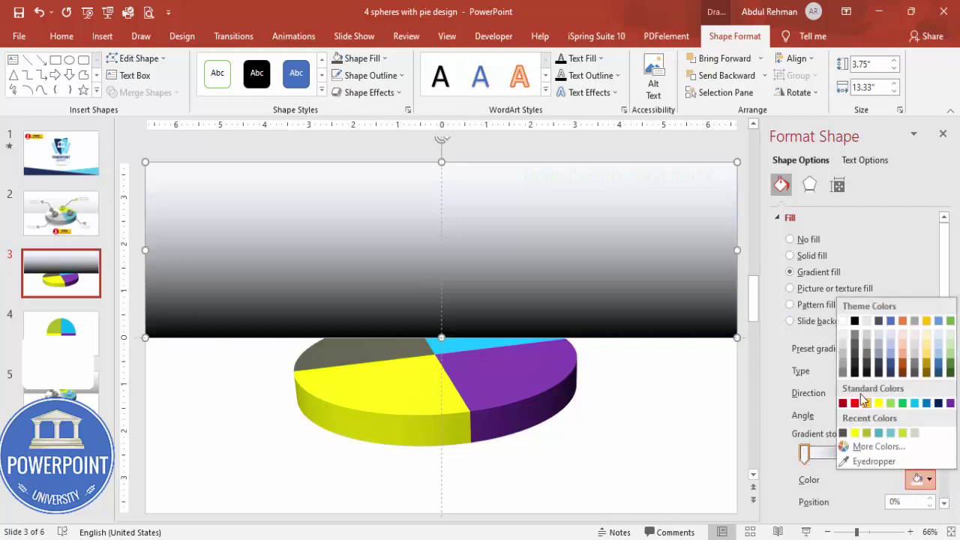
left_click(842, 322)
Make the white stop 100% and the black stop 51% transparent, then send the banner to the back.
scroll(955, 385, "down", 3)
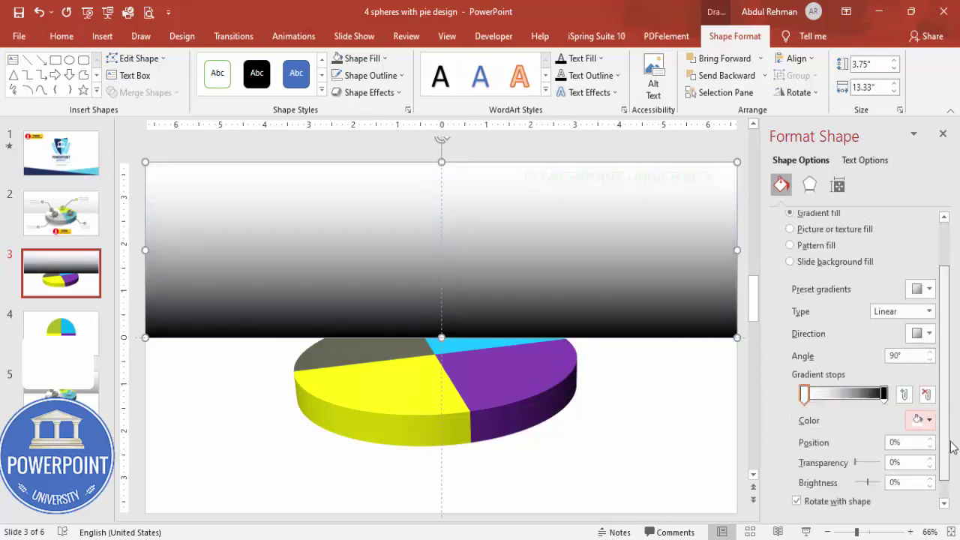
left_click_drag(857, 440, 881, 439)
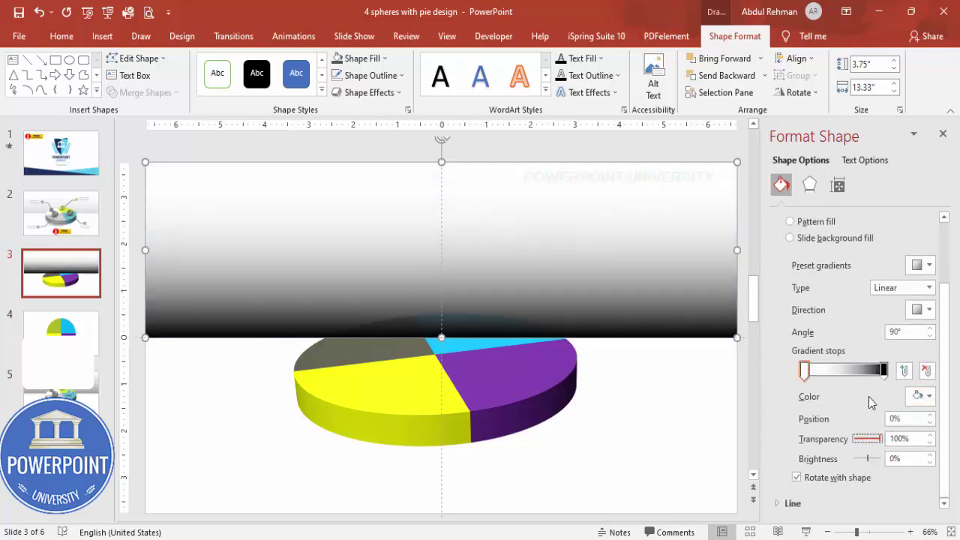
left_click(884, 372)
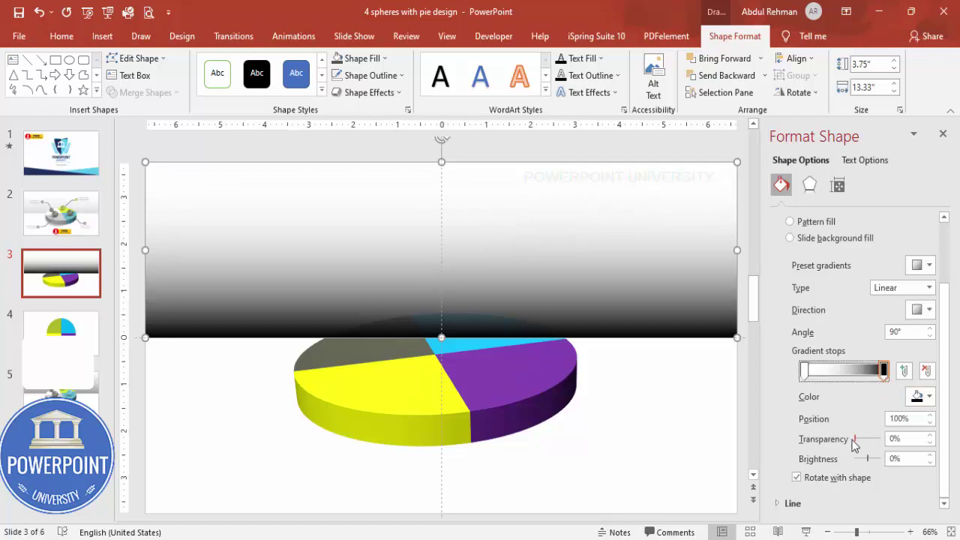
left_click_drag(859, 444, 869, 435)
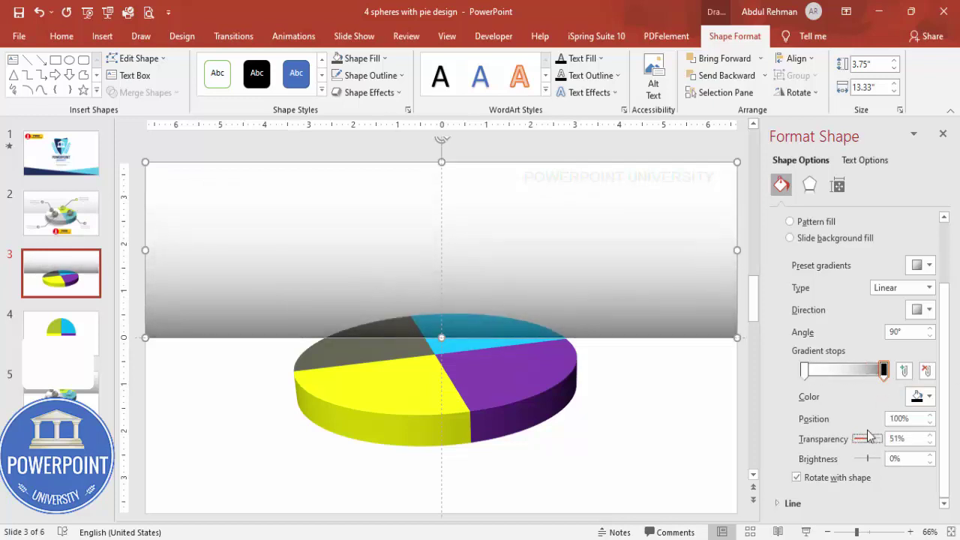
left_click(765, 75)
left_click(739, 113)
Nudge the pie slightly upward and trial Z rotations between 28.1° and 38.1°.
left_click(512, 402)
left_click(484, 399)
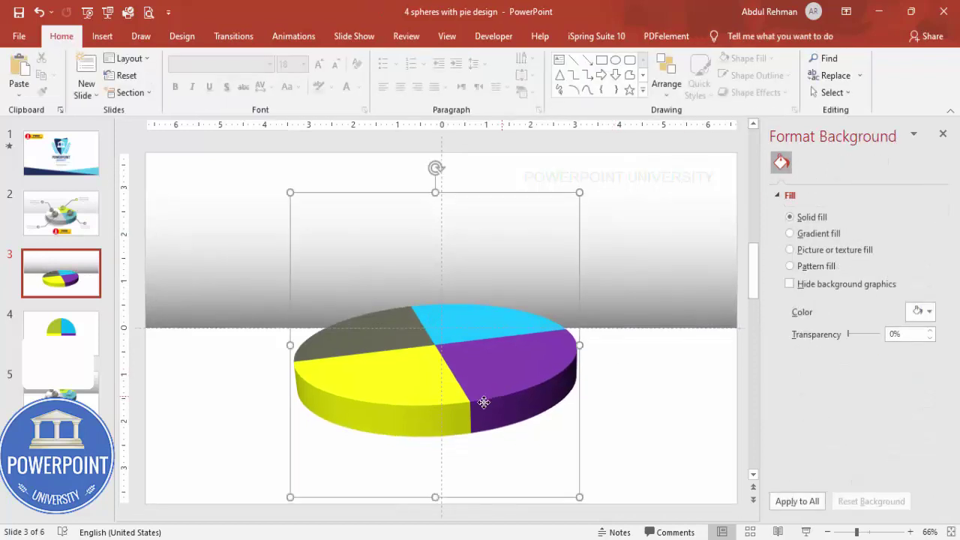
left_click_drag(451, 413, 452, 398)
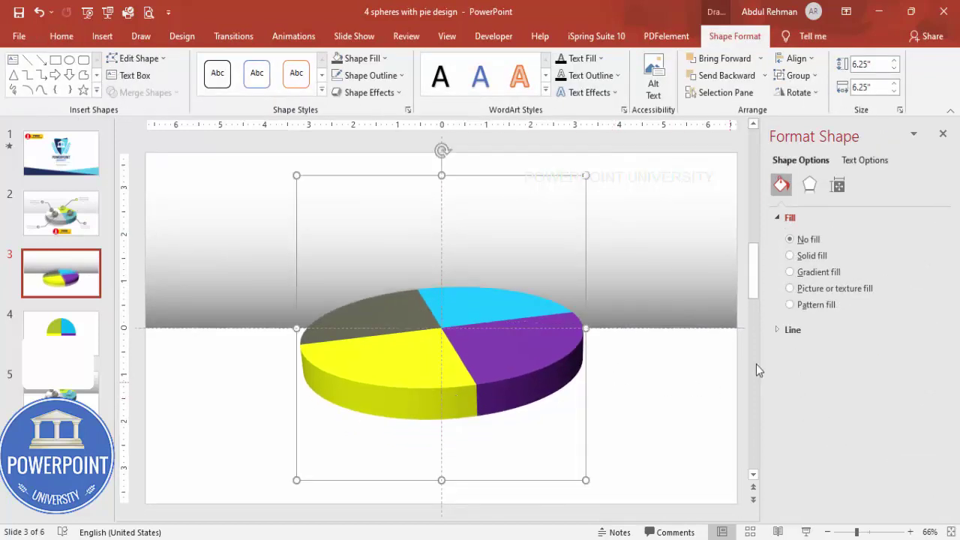
left_click(810, 185)
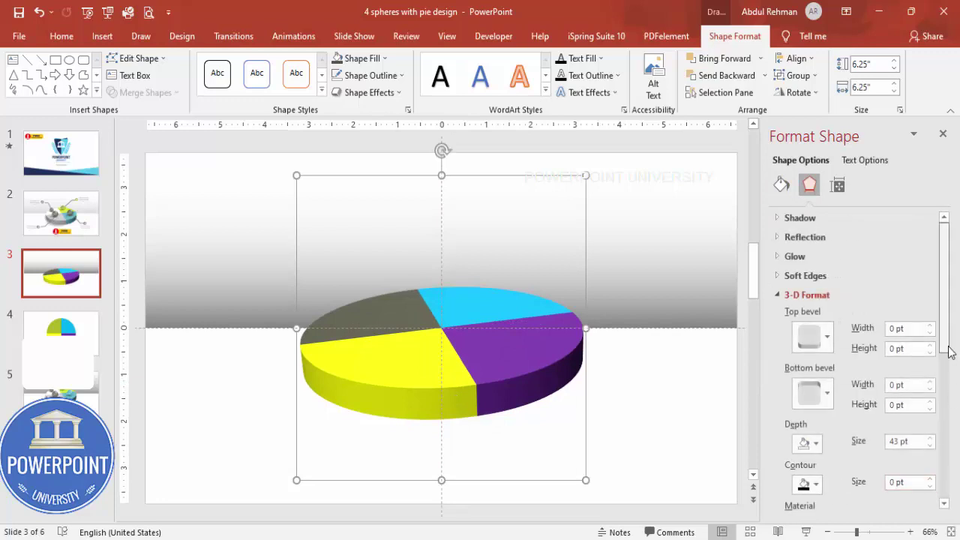
left_click_drag(945, 330, 945, 469)
left_click(928, 433)
left_click(928, 433)
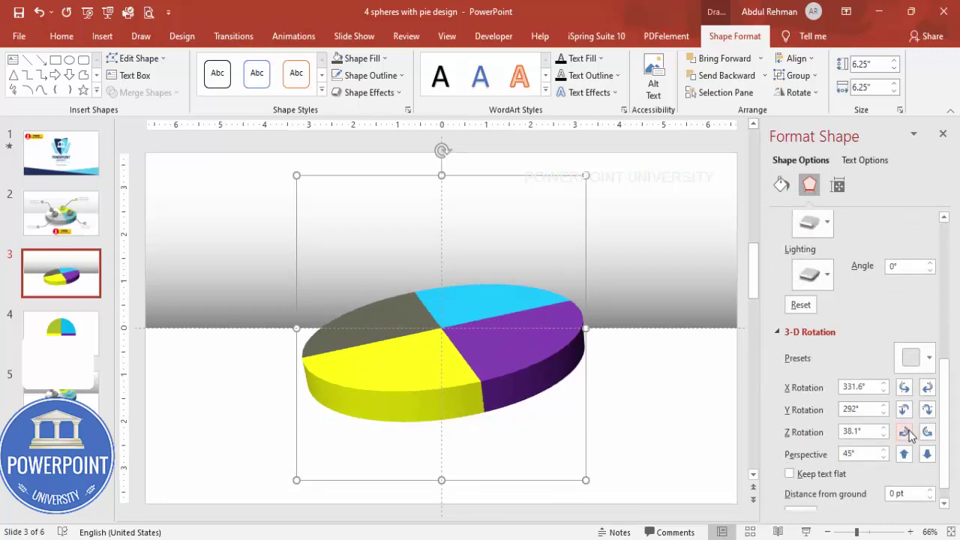
left_click(928, 432)
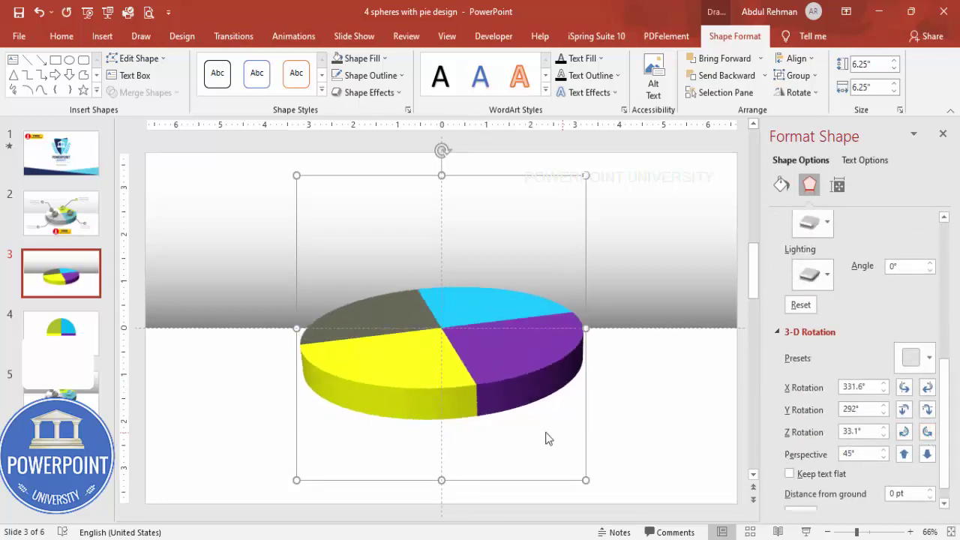
left_click(627, 418)
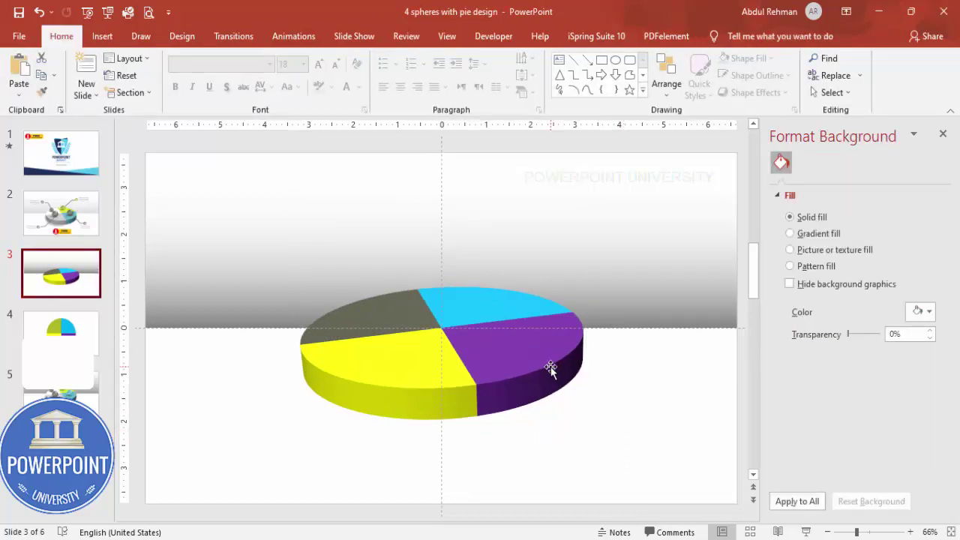
Keep the pie's Y rotation at 292° and settle its Z rotation at 28.1°.
left_click(530, 368)
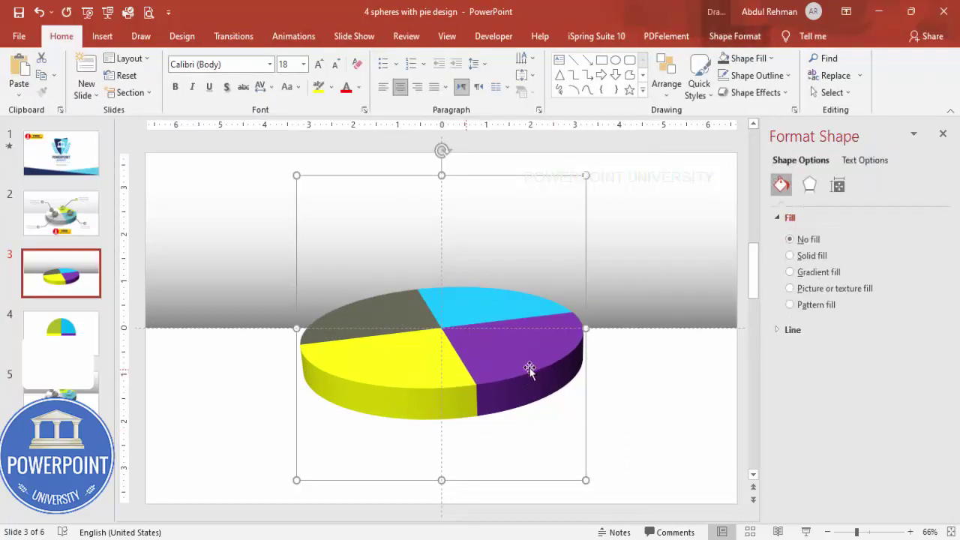
left_click(810, 185)
left_click_drag(947, 300, 956, 448)
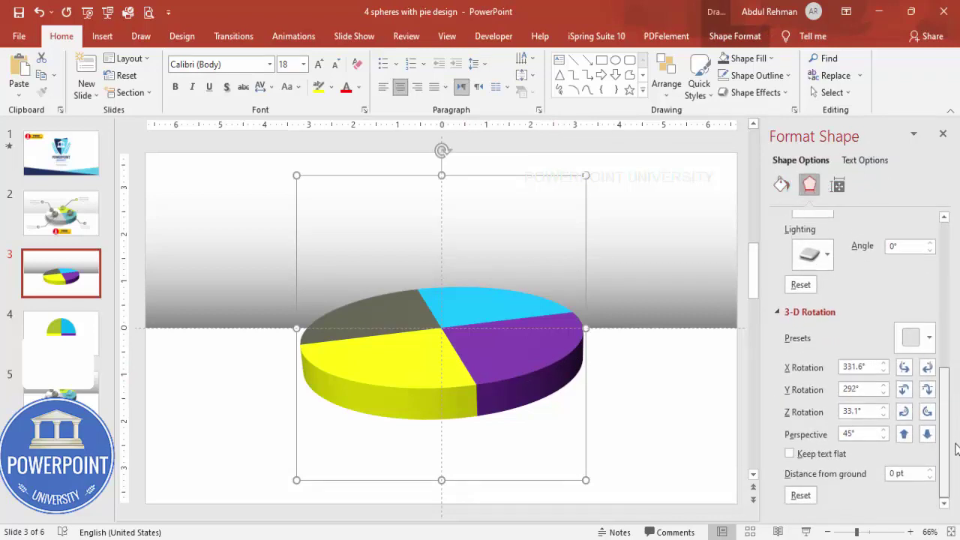
left_click(928, 391)
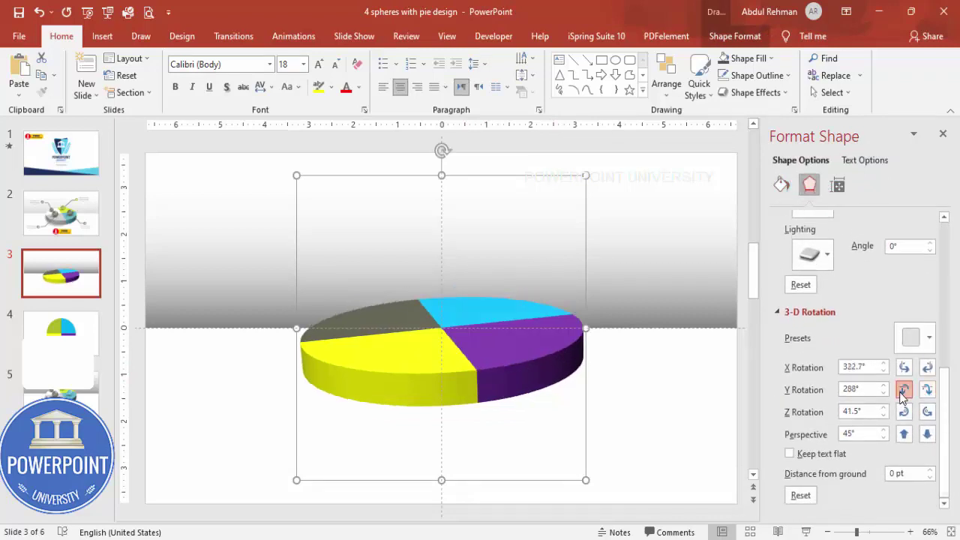
left_click(904, 390)
left_click(928, 412)
left_click(904, 413)
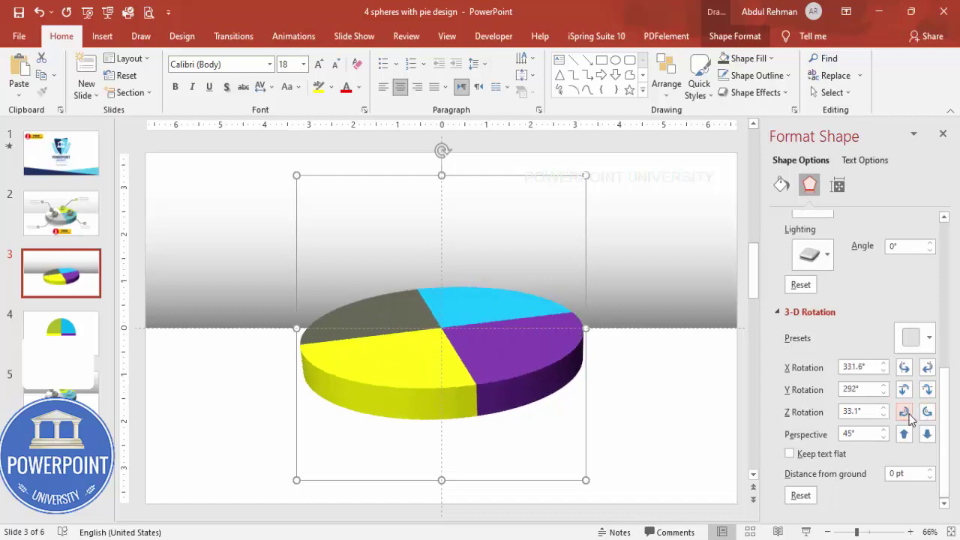
left_click(904, 413)
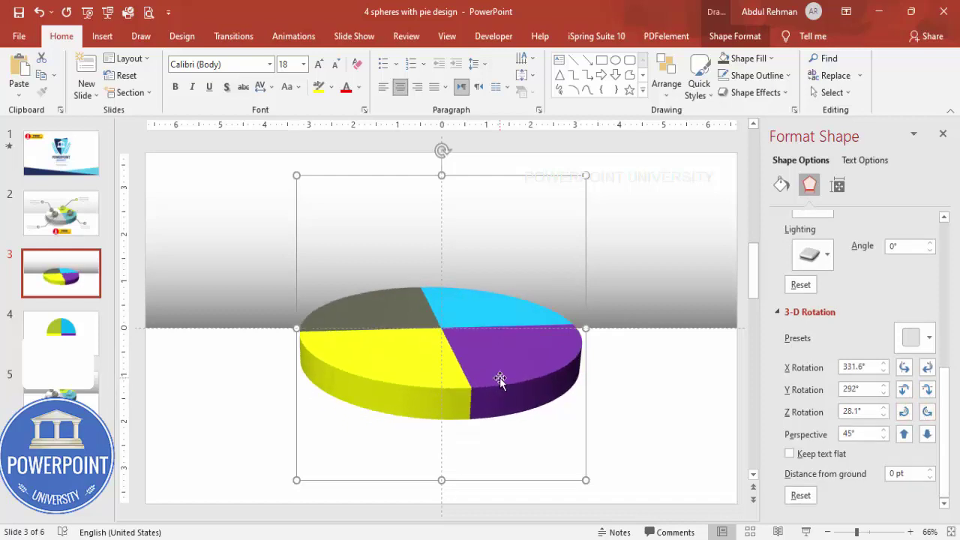
left_click(606, 413)
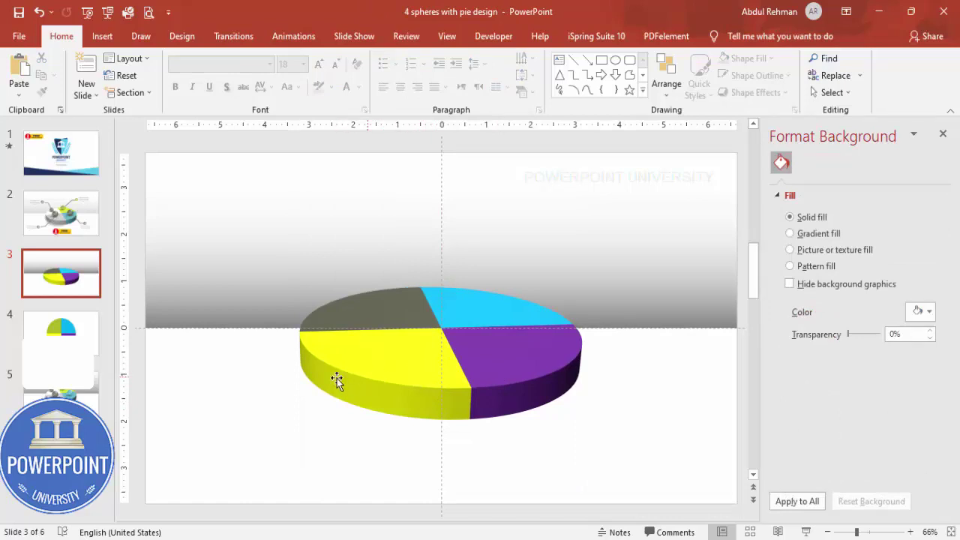
left_click(396, 361)
Apply an outer drop shadow to the pie with a 24 pt distance.
left_click(810, 186)
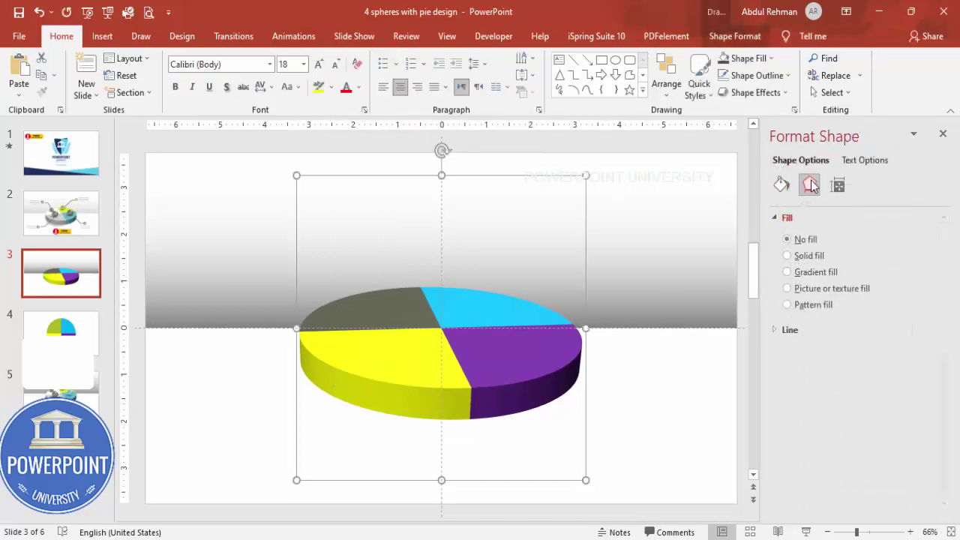
left_click(803, 217)
left_click(922, 238)
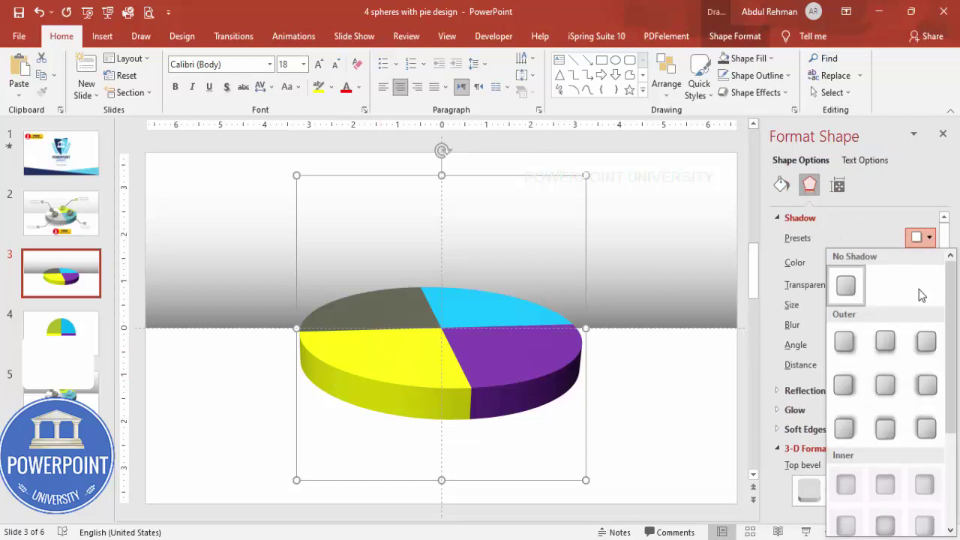
left_click(927, 343)
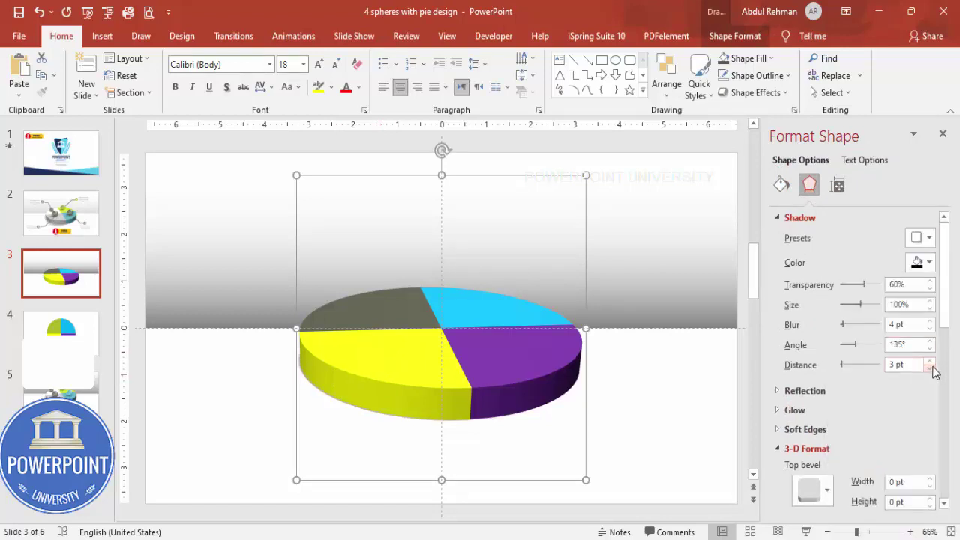
left_click(932, 362)
left_click(931, 361)
left_click(931, 362)
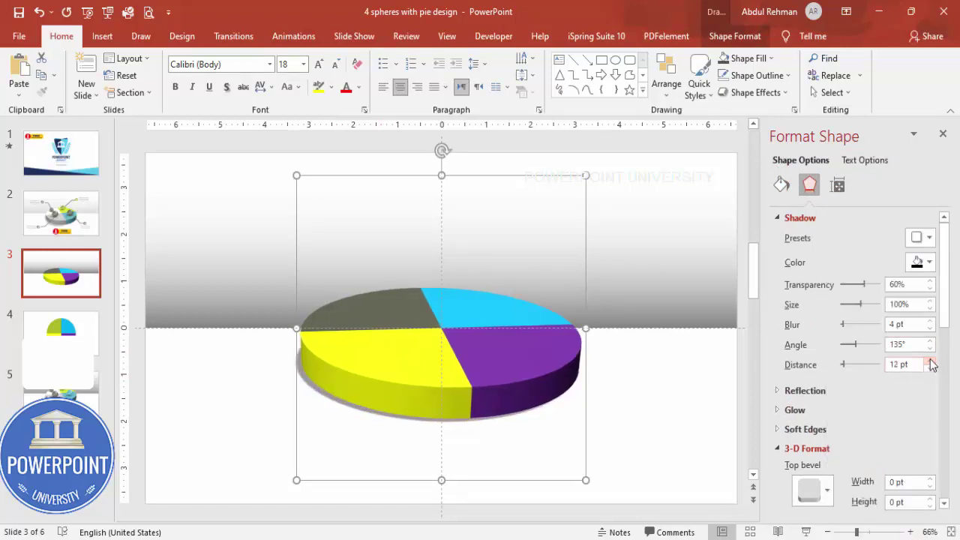
left_click(931, 361)
left_click(931, 361)
left_click(931, 362)
left_click(931, 361)
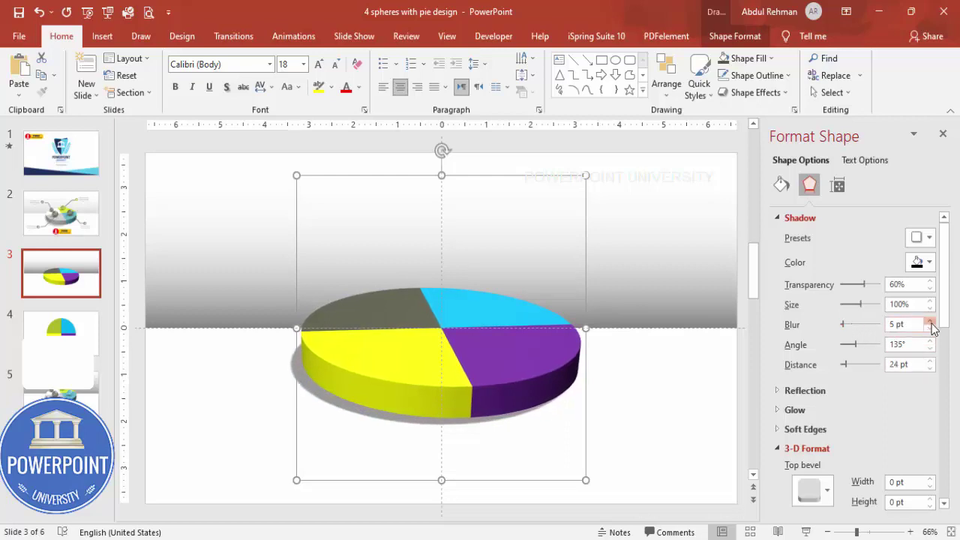
Soften the pie's shadow to a 26 pt blur.
left_click(931, 321)
left_click(931, 321)
left_click(931, 321)
left_click(931, 321)
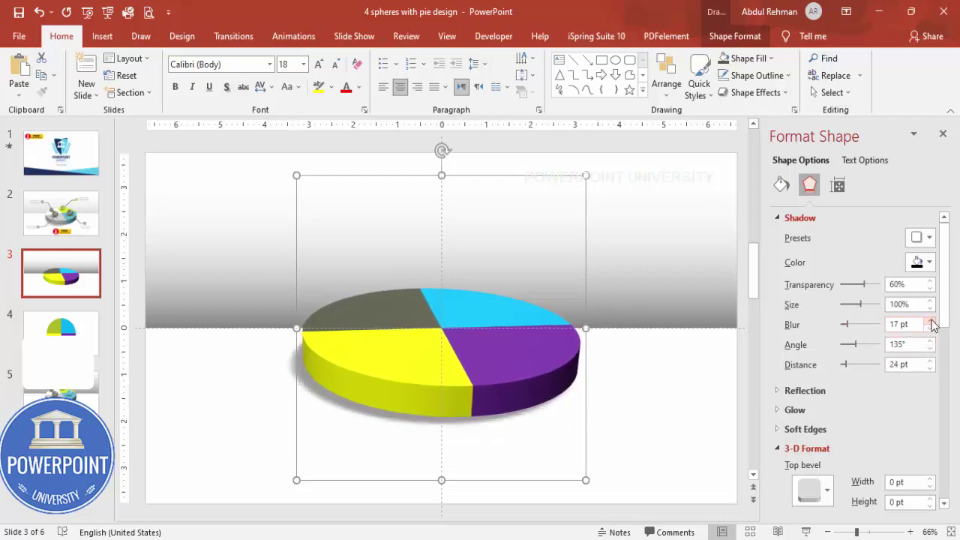
left_click(931, 321)
left_click(931, 321)
left_click(931, 322)
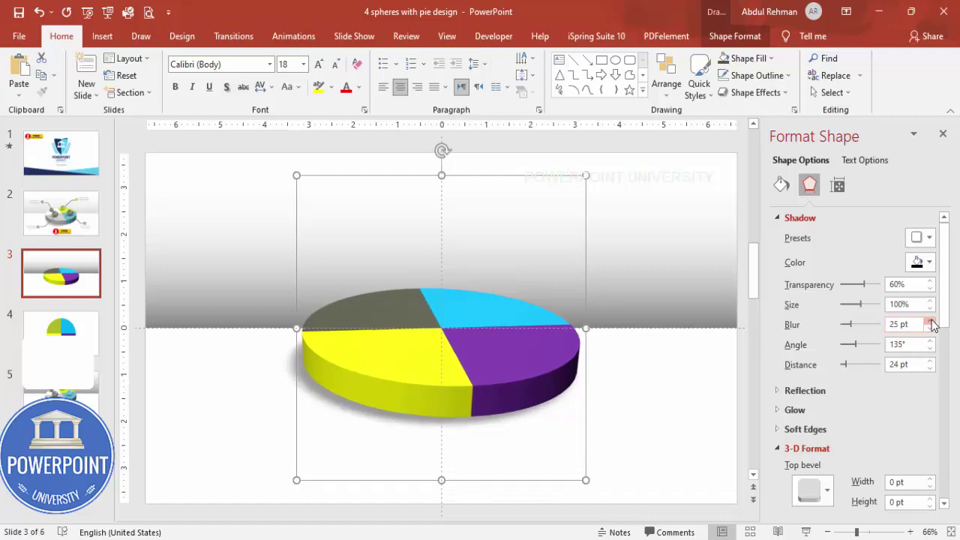
left_click(630, 370)
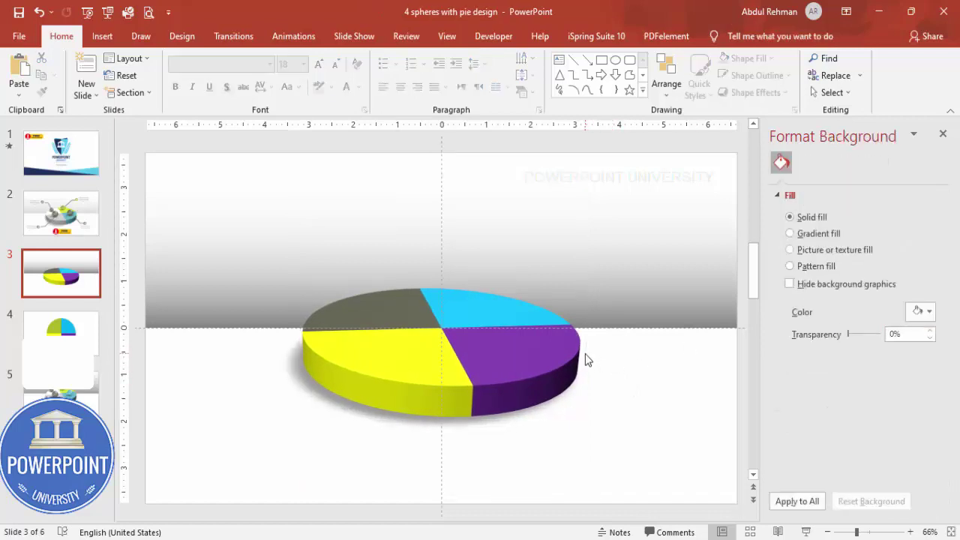